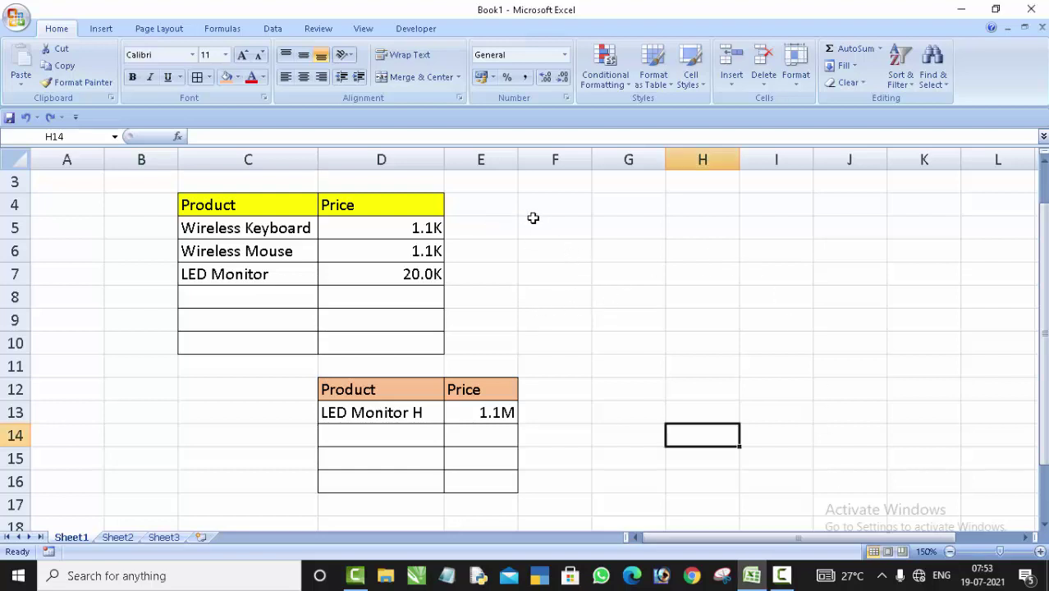
# Step: Inspect the existing prices in the yellow table that are shown in thousands
pyautogui.moveTo(536, 225); pyautogui.dragTo(733, 306)
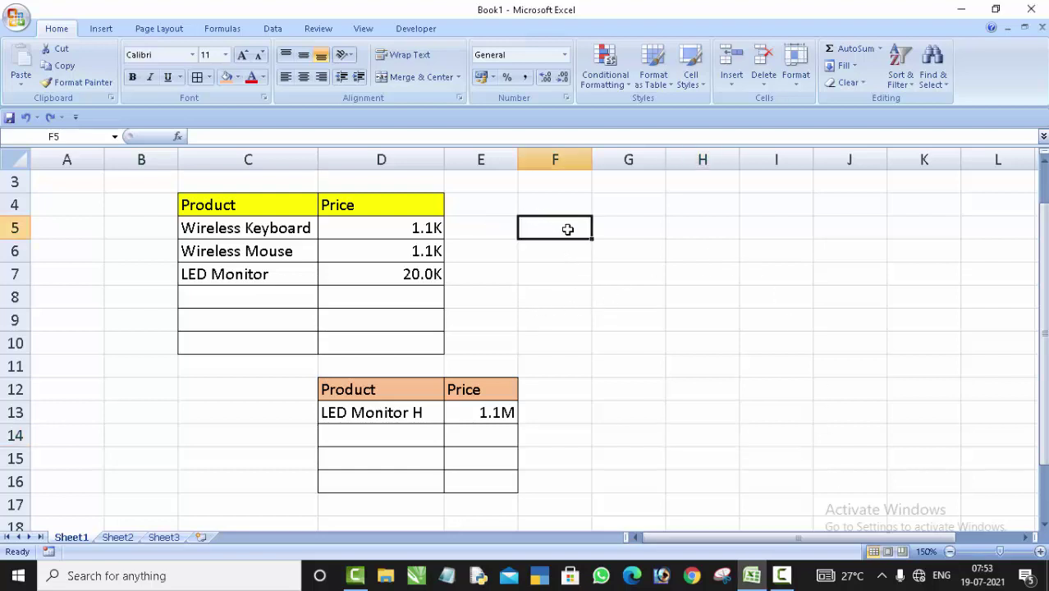
pyautogui.click(718, 410)
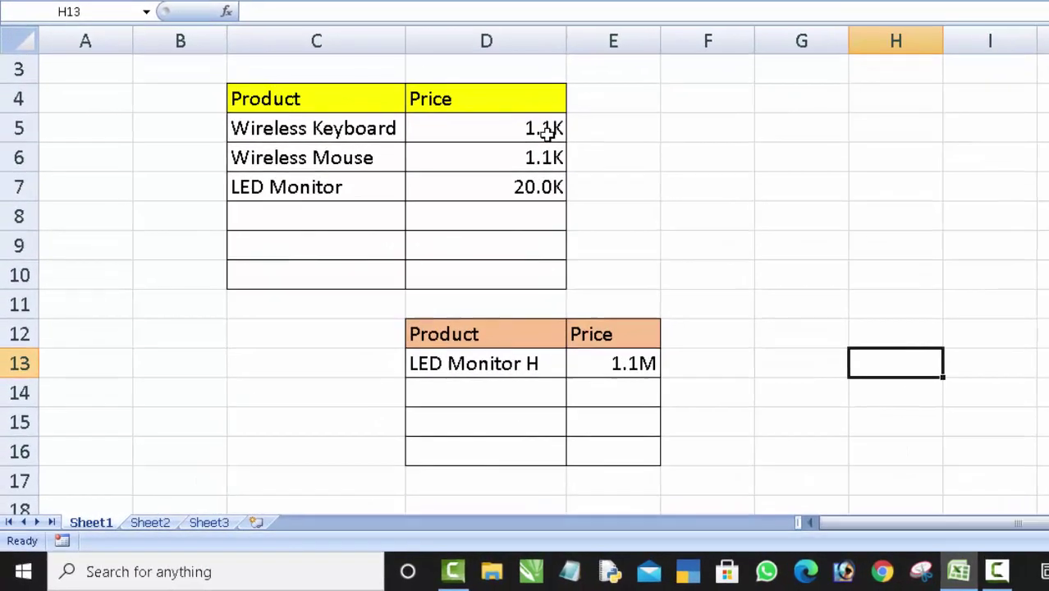
pyautogui.click(430, 230)
pyautogui.moveTo(488, 127); pyautogui.dragTo(480, 190)
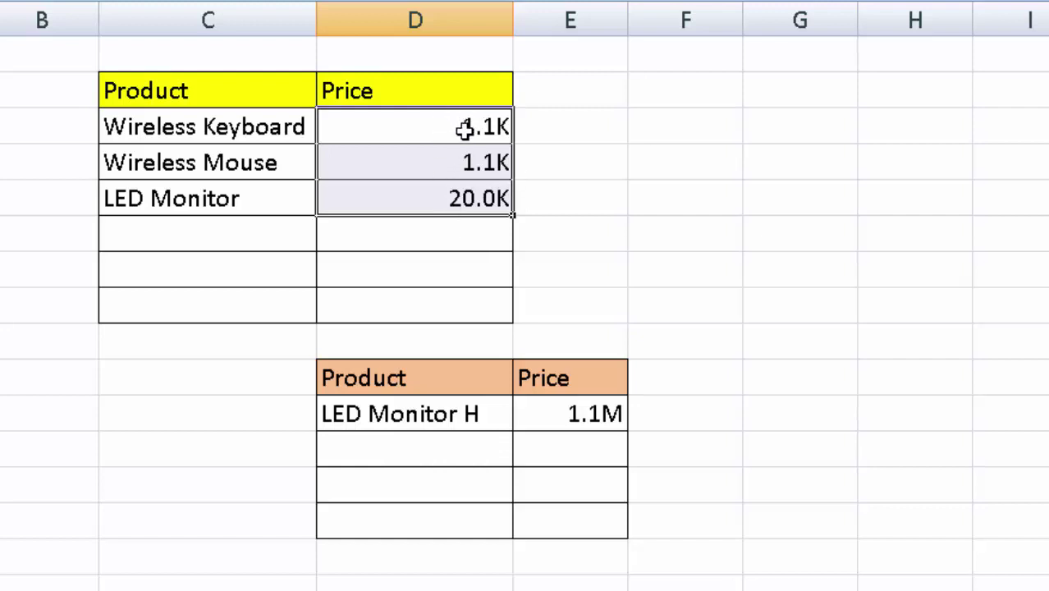
# Step: Add an LED Monitor 2 row in C8 with an unformatted price of 1111111
pyautogui.click(260, 246)
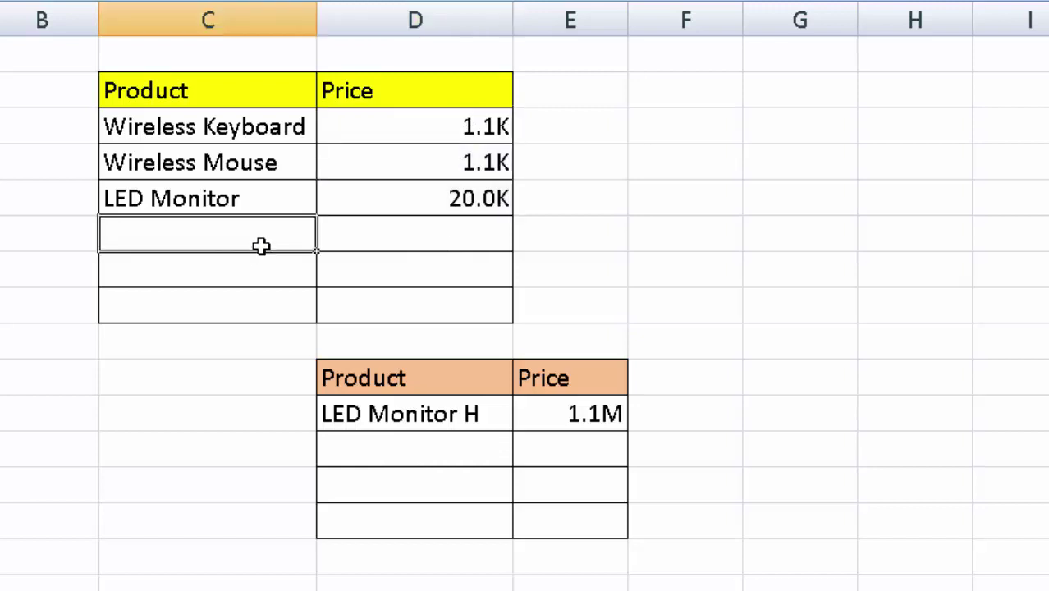
pyautogui.write('L')
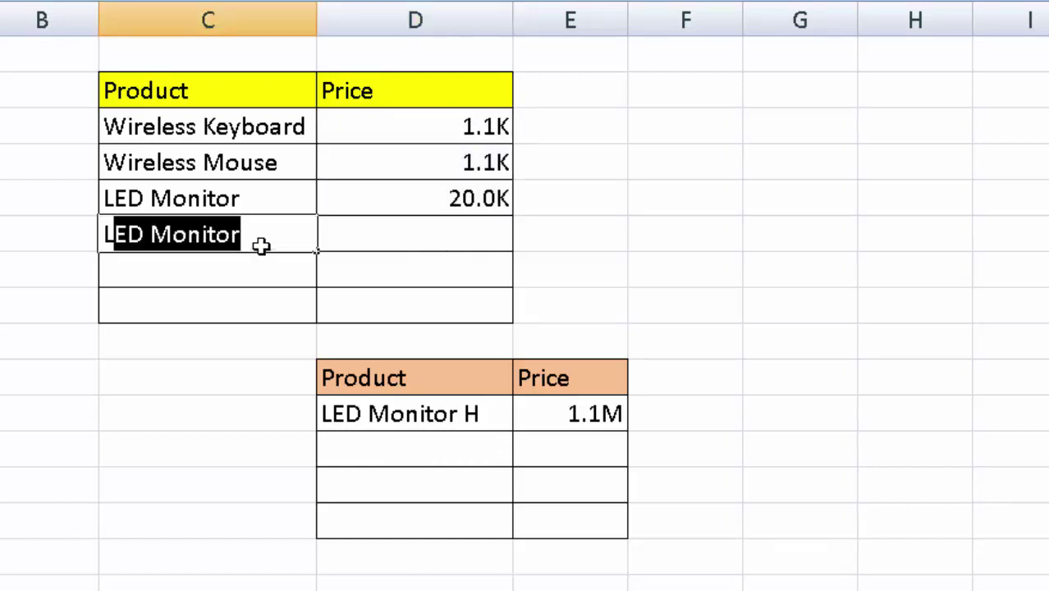
pyautogui.write('ED ')
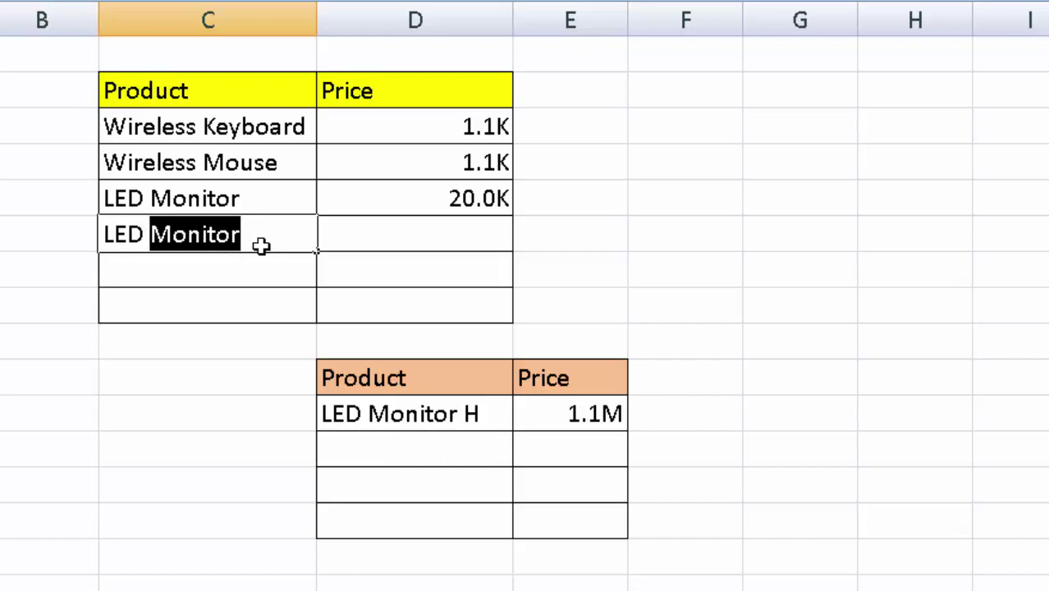
pyautogui.write('Monit')
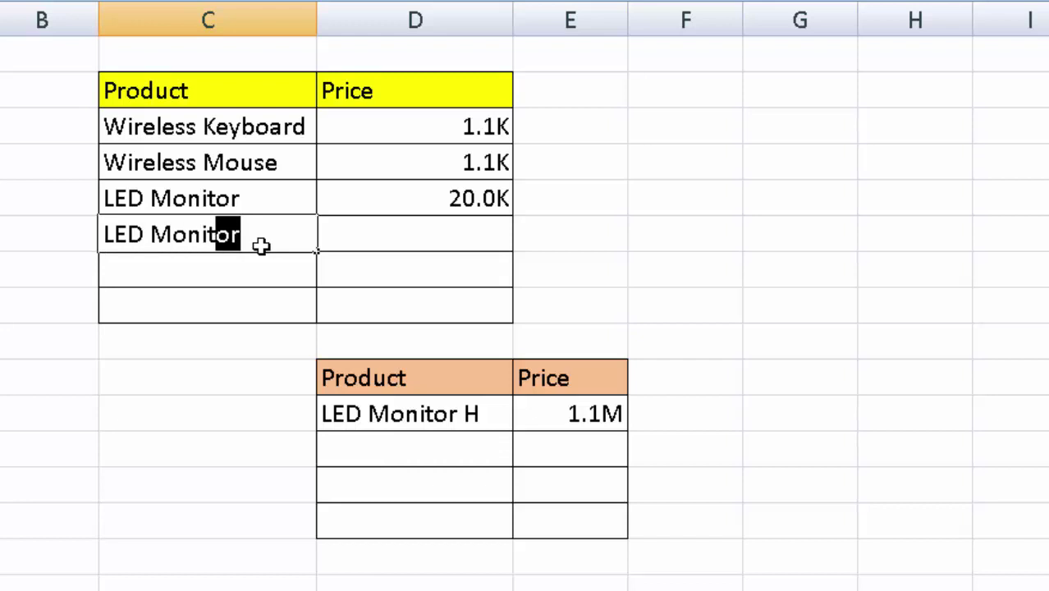
pyautogui.write('or 2')
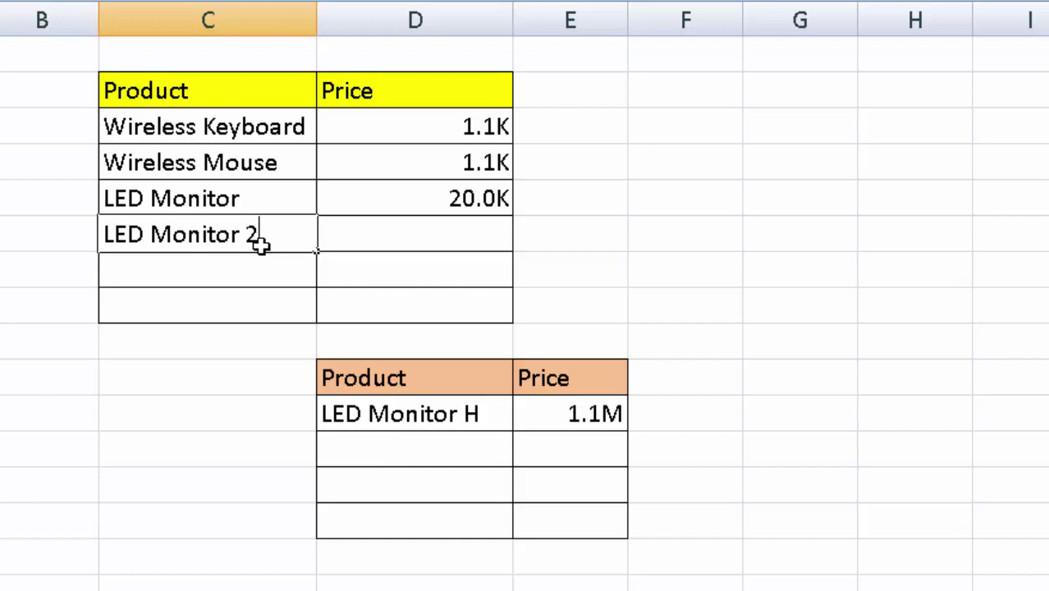
pyautogui.click(371, 241)
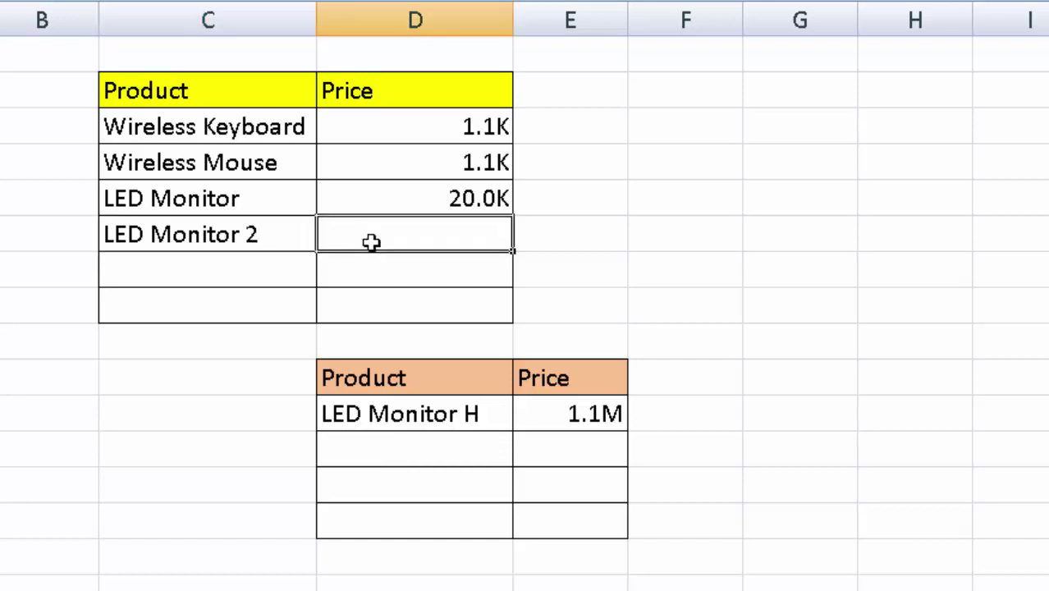
pyautogui.write('11')
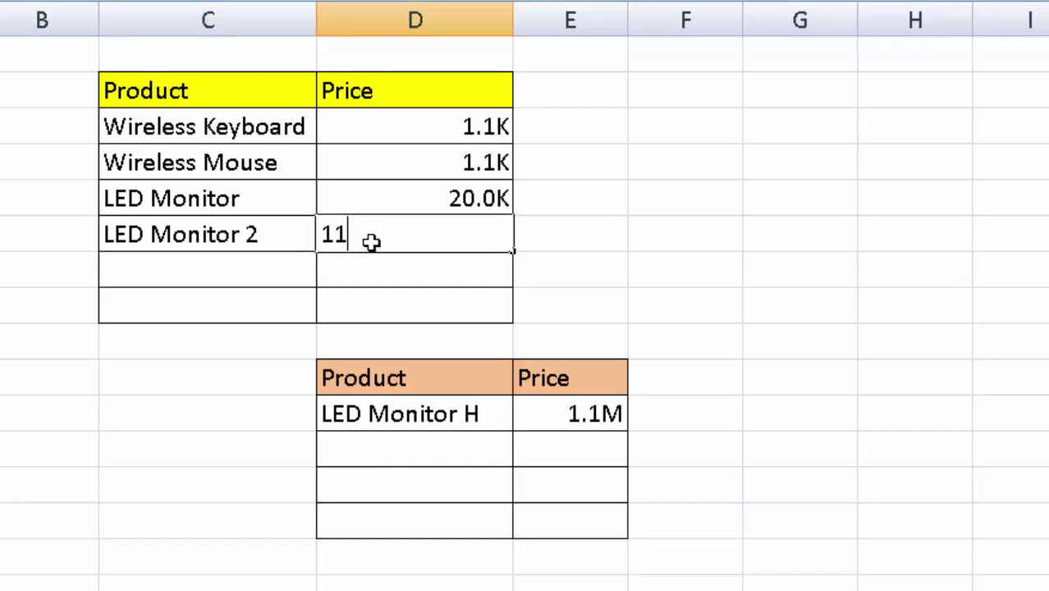
pyautogui.write('111')
pyautogui.write('11')
pyautogui.press('Return')
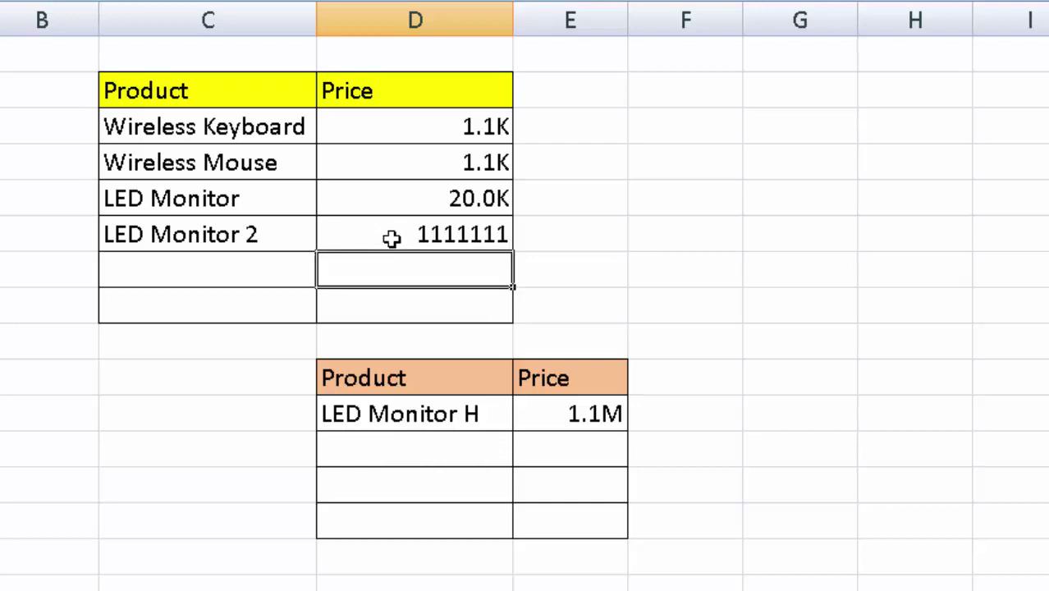
# Step: Compare the raw 1111111 value with the K-formatted prices and the 1.1M price in the second table
pyautogui.click(480, 124)
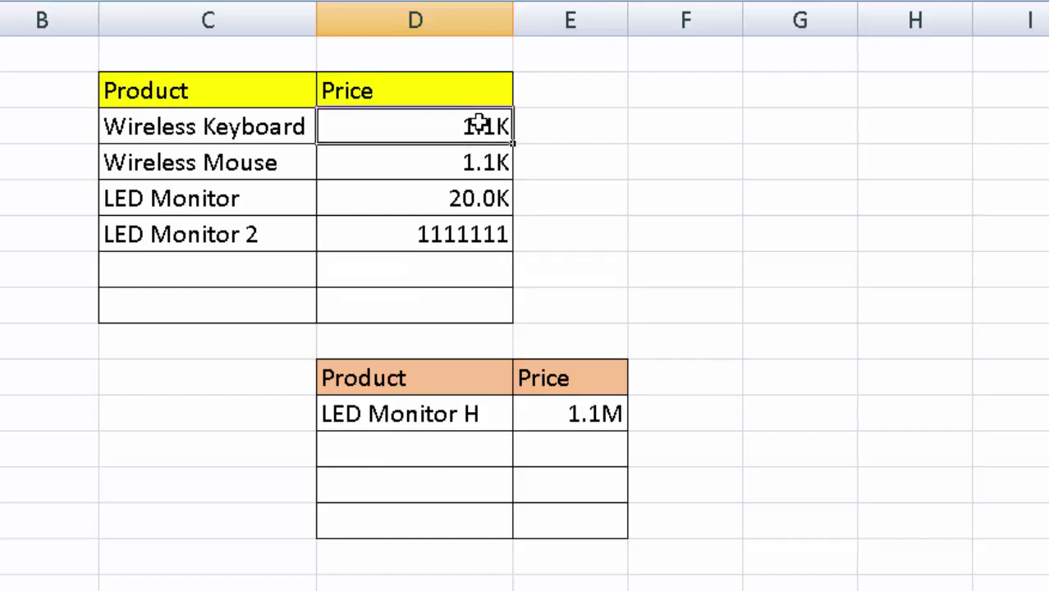
pyautogui.moveTo(480, 125); pyautogui.dragTo(474, 231)
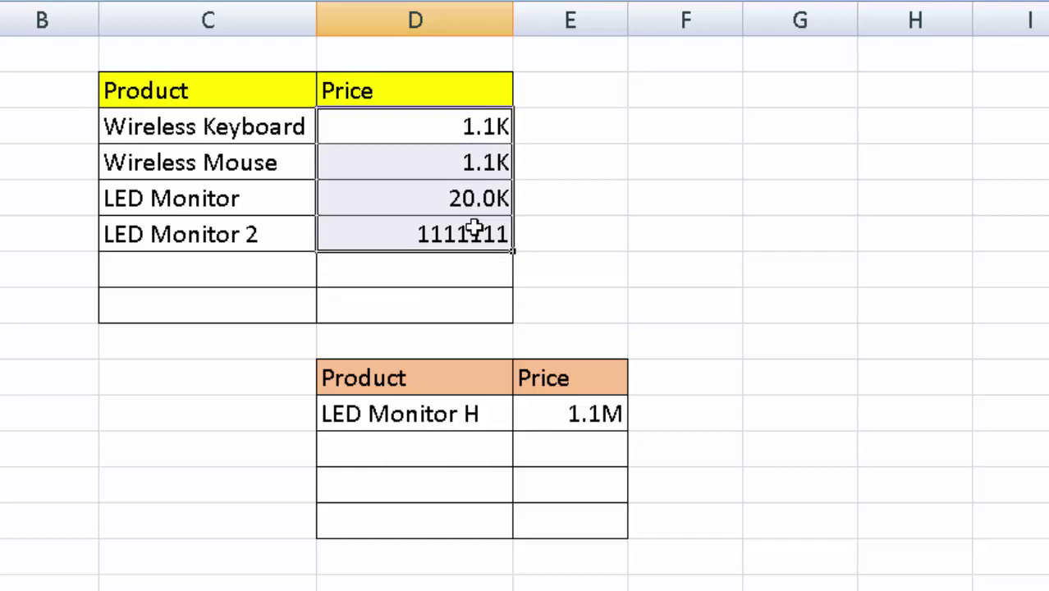
pyautogui.click(671, 261)
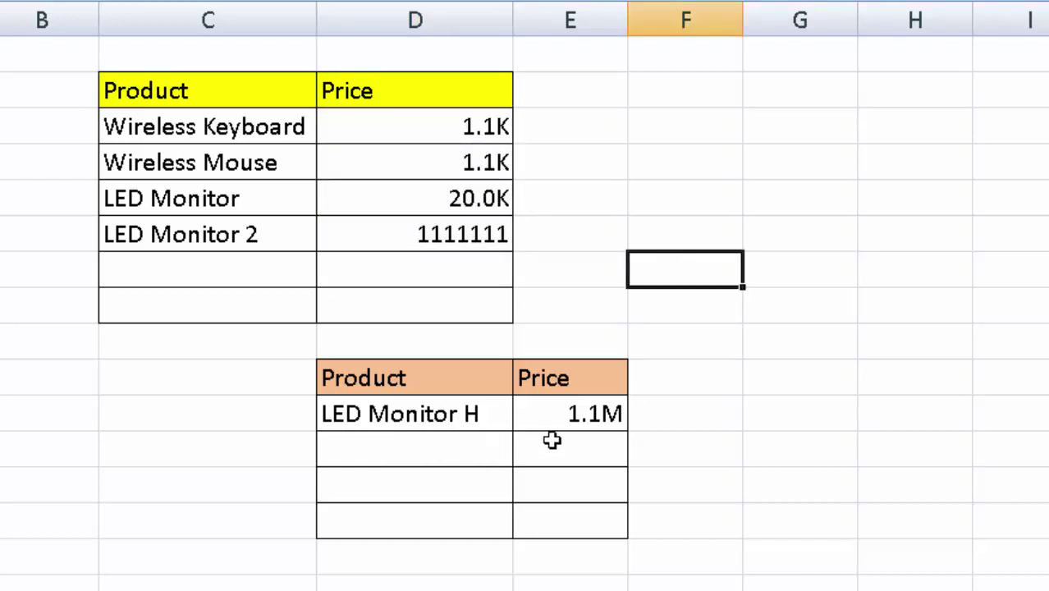
pyautogui.click(580, 416)
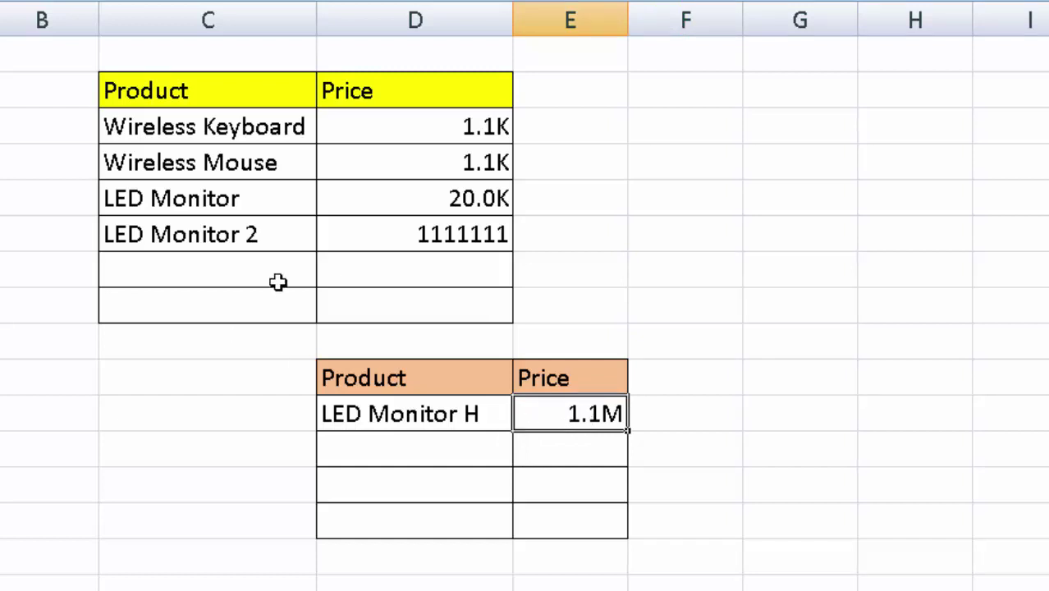
pyautogui.click(425, 235)
# Step: Clear the 1111111 price and select the empty price cells D8:D10
pyautogui.press('Delete')
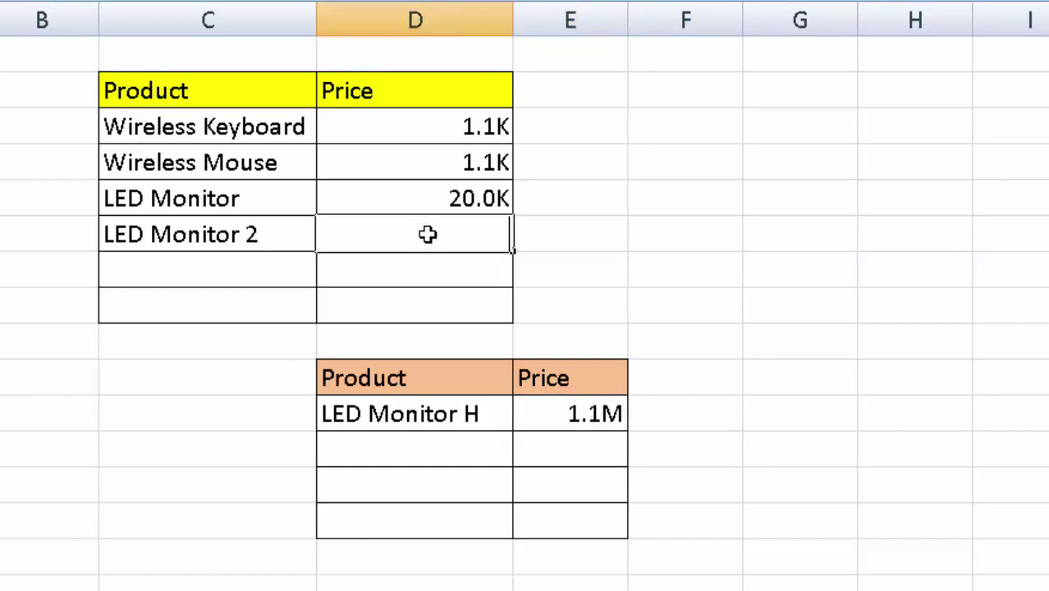
pyautogui.click(940, 309)
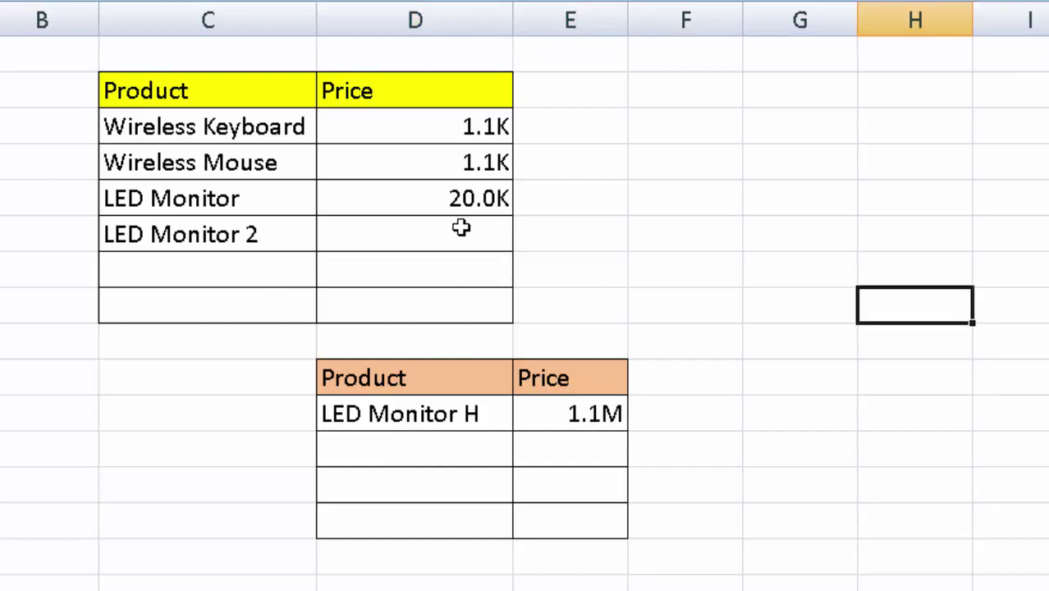
pyautogui.moveTo(465, 231); pyautogui.dragTo(455, 307)
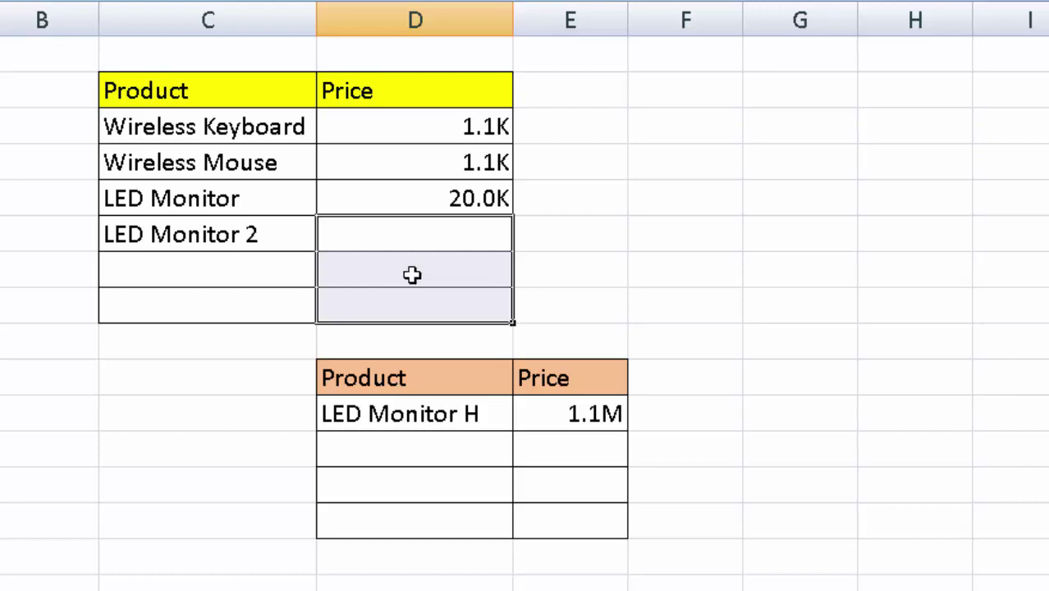
# Step: Apply the custom number format 0.0,K to the selected price cells
pyautogui.rightClick(412, 275)
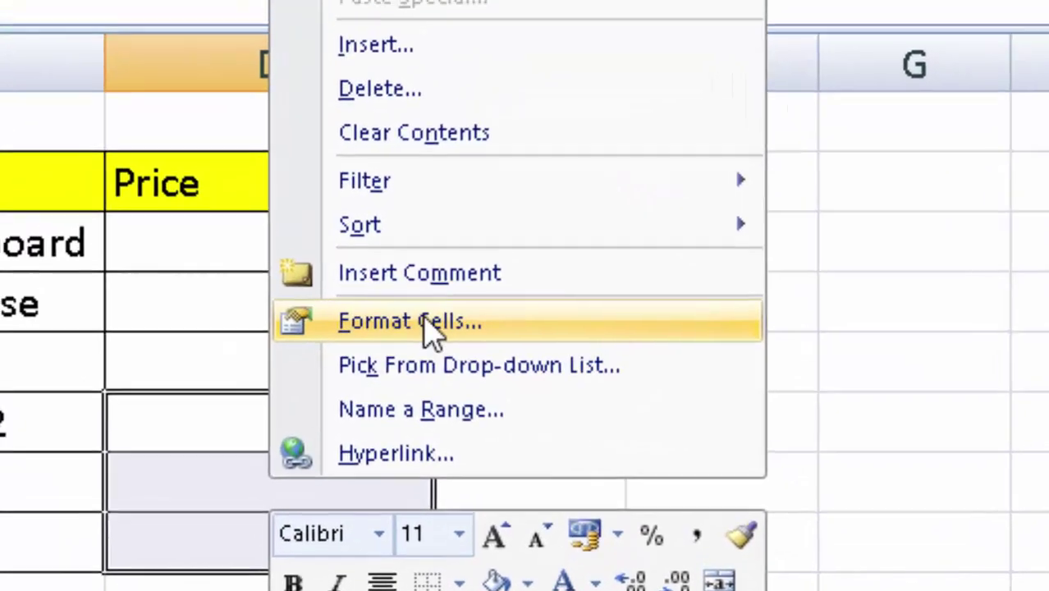
pyautogui.click(403, 261)
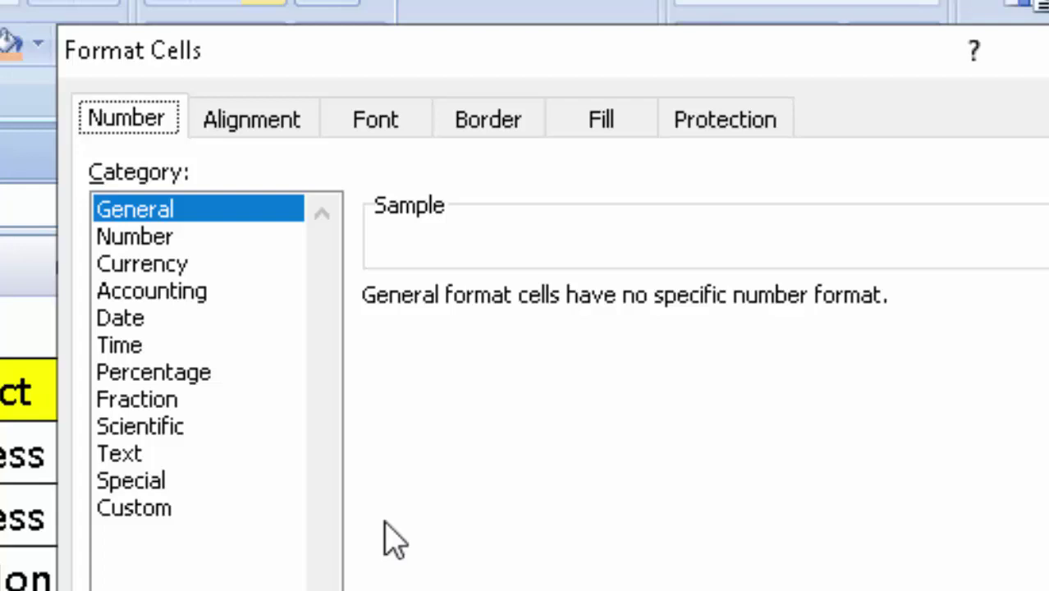
pyautogui.click(138, 532)
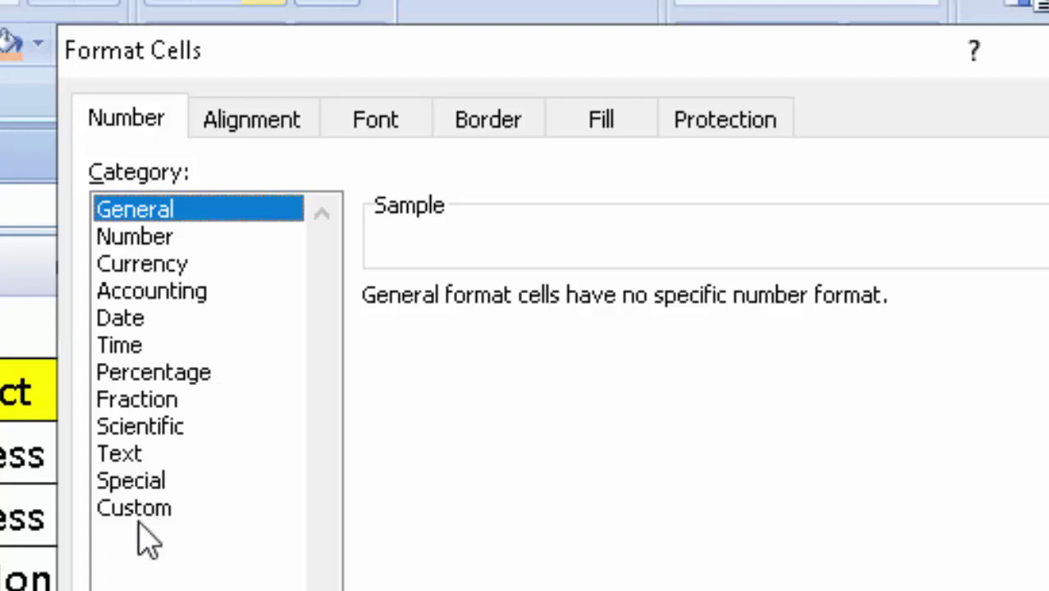
pyautogui.click(135, 507)
pyautogui.press('BackSpace')
pyautogui.press('BackSpace')
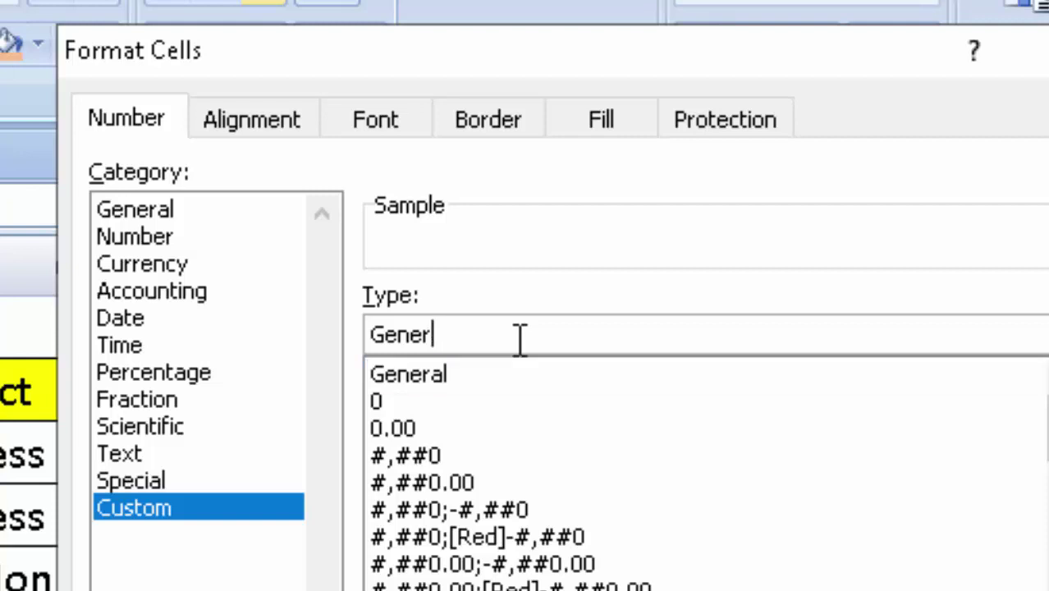
pyautogui.press('BackSpace')
pyautogui.press('BackSpace')
pyautogui.press('BackSpace')
pyautogui.press('BackSpace')
pyautogui.press('BackSpace')
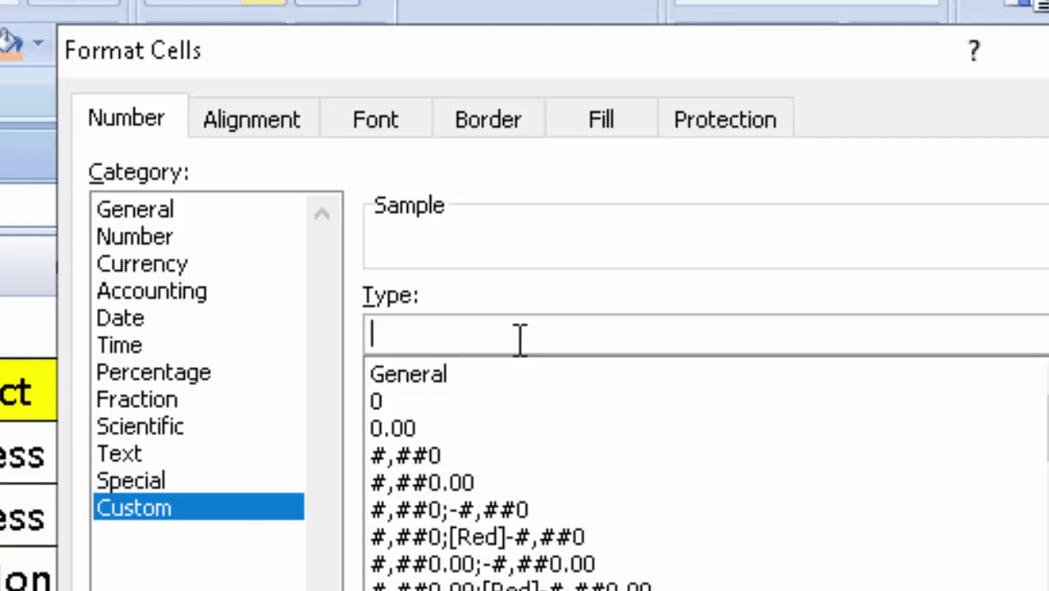
pyautogui.write('0.')
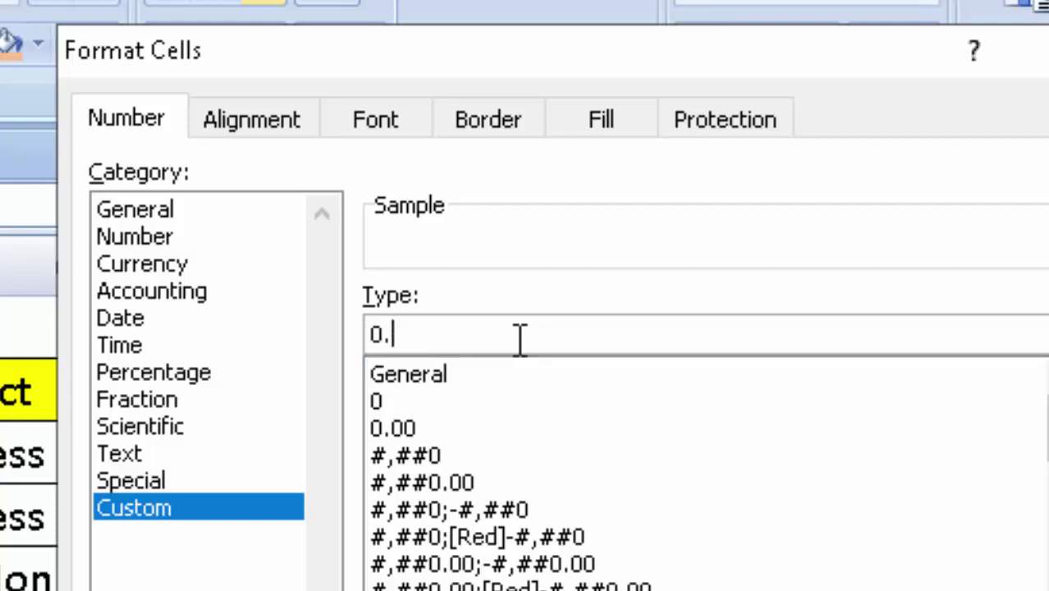
pyautogui.write('0')
pyautogui.write(',')
pyautogui.write('K')
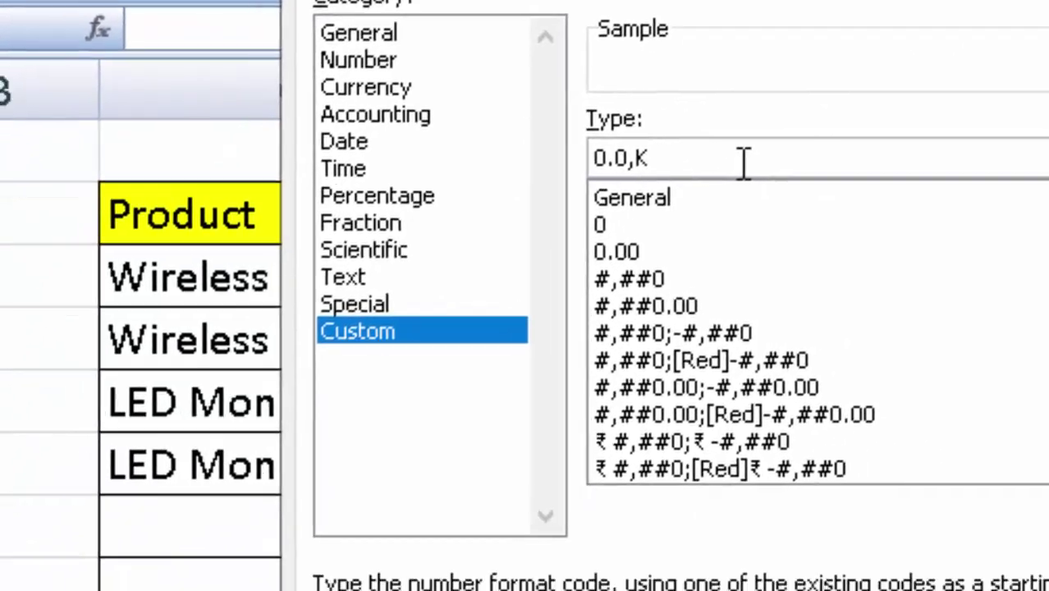
pyautogui.press('Return')
# Step: Price LED Monitor 2 at 60000, displayed as 60.0K
pyautogui.click(646, 435)
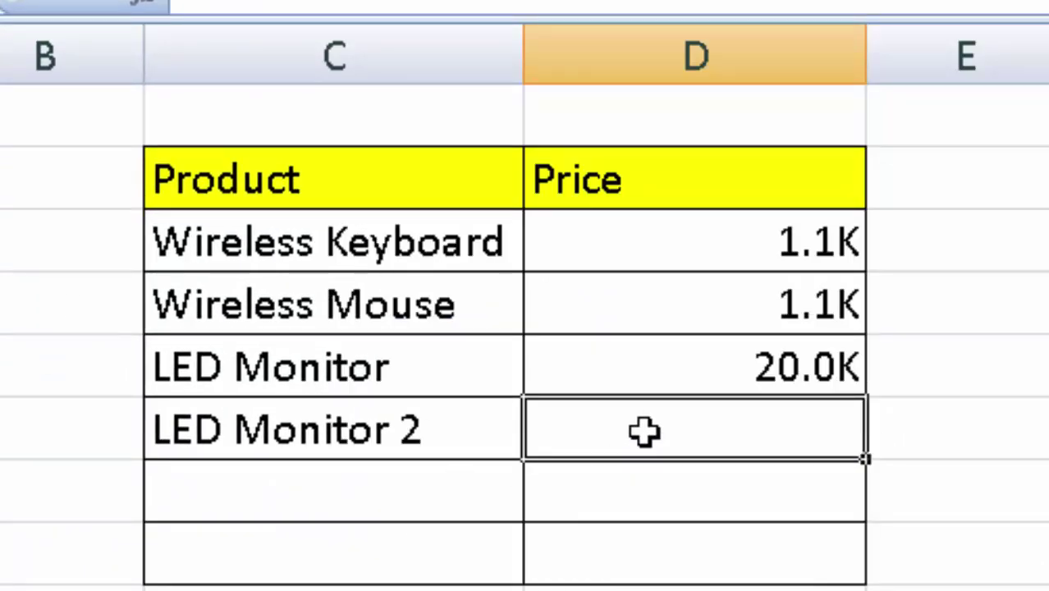
pyautogui.write('6')
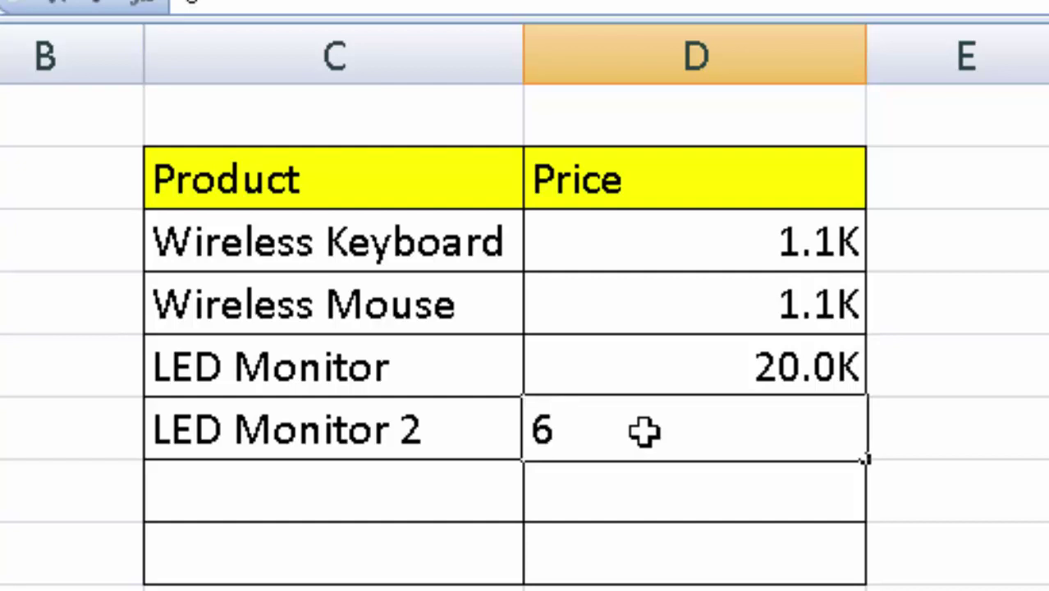
pyautogui.write('0000')
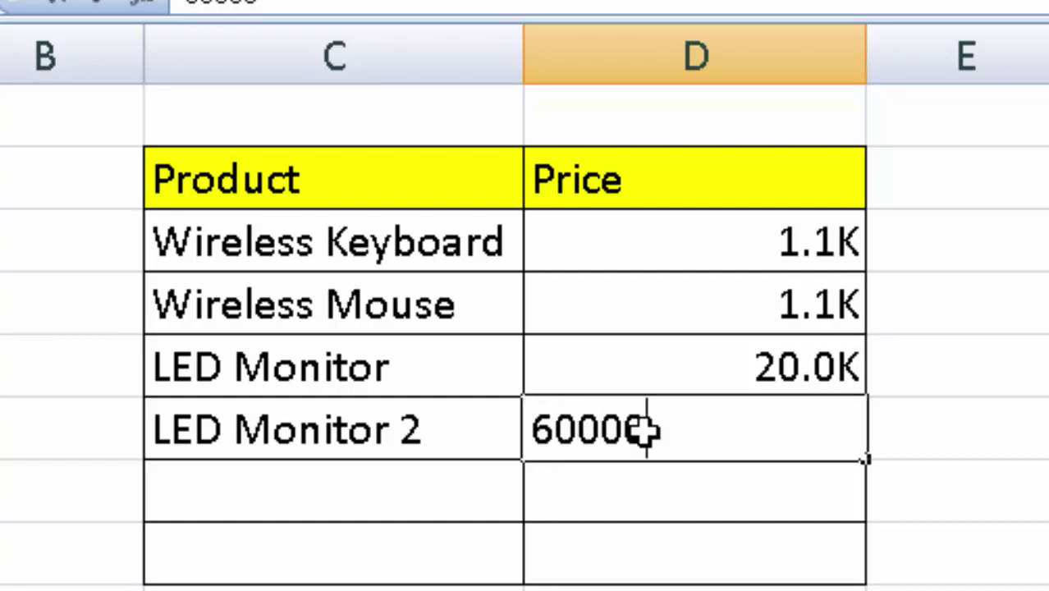
pyautogui.press('Return')
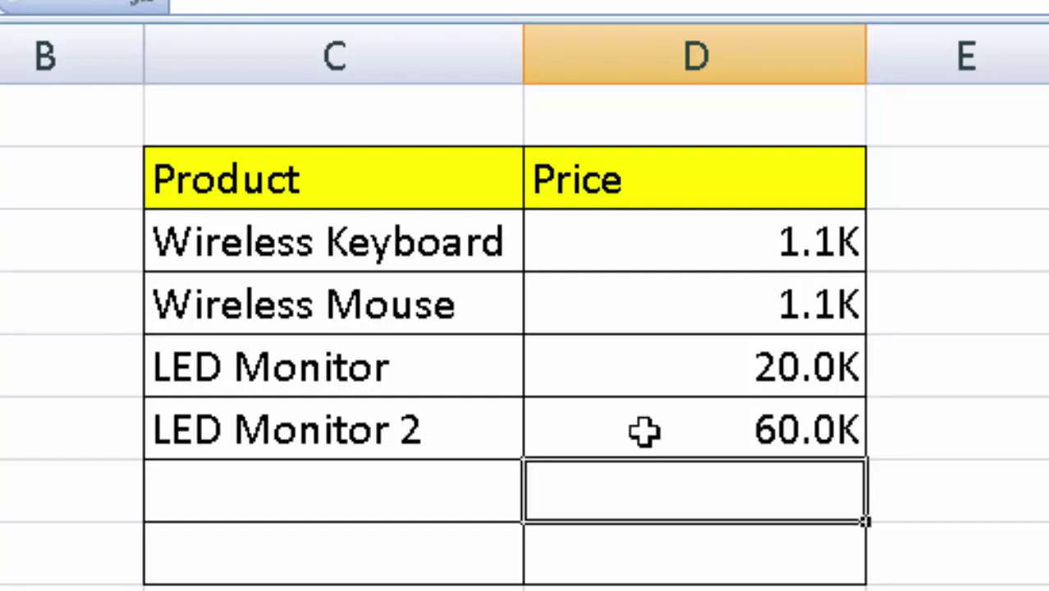
# Step: Add an LED 3 row priced 1200000, displayed as 1200.0K
pyautogui.click(390, 498)
pyautogui.write('L')
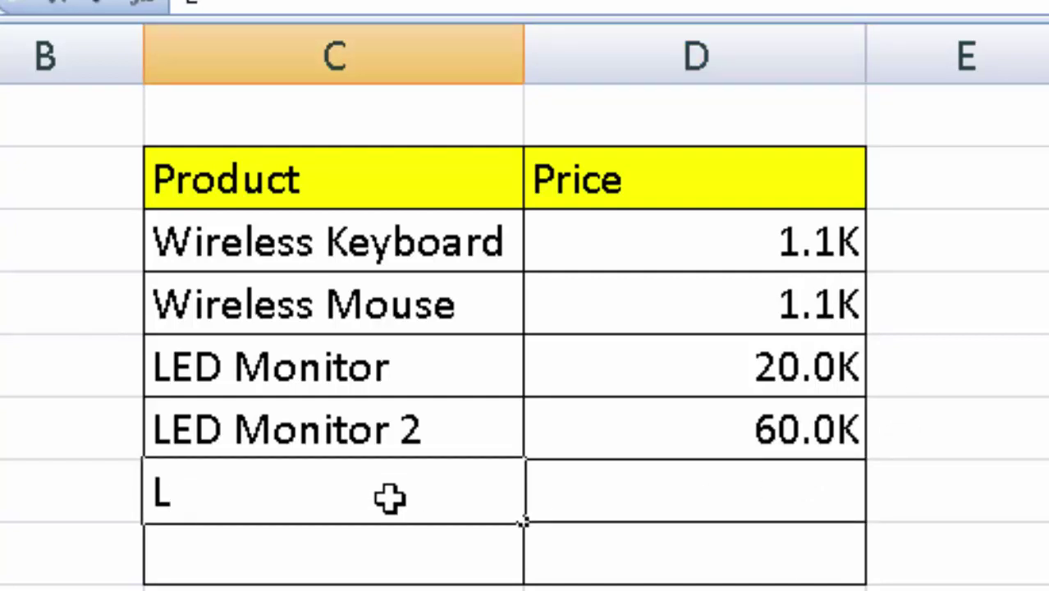
pyautogui.write('ED 3')
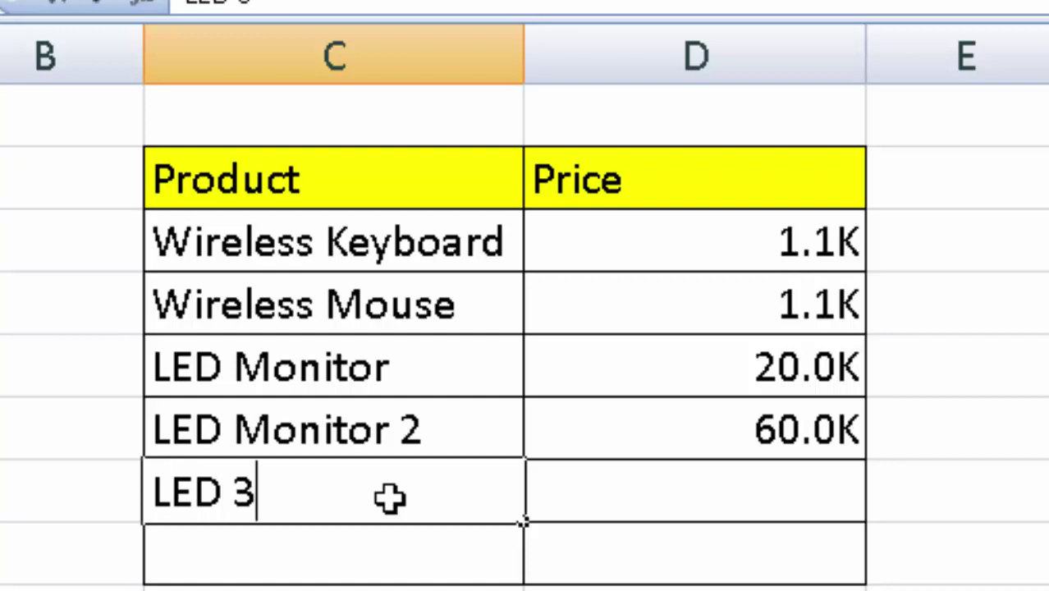
pyautogui.click(688, 477)
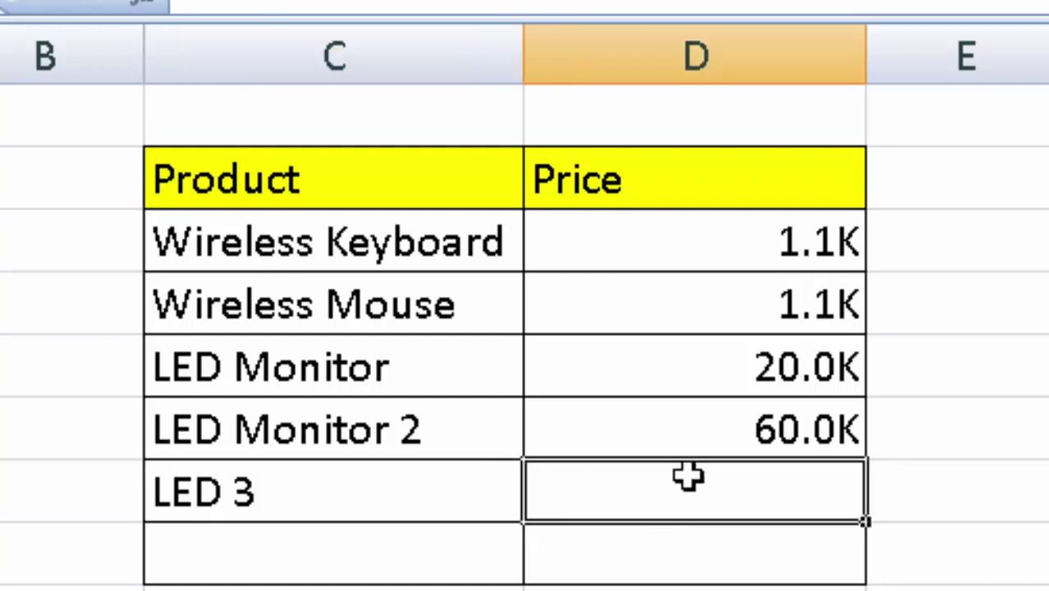
pyautogui.write('120')
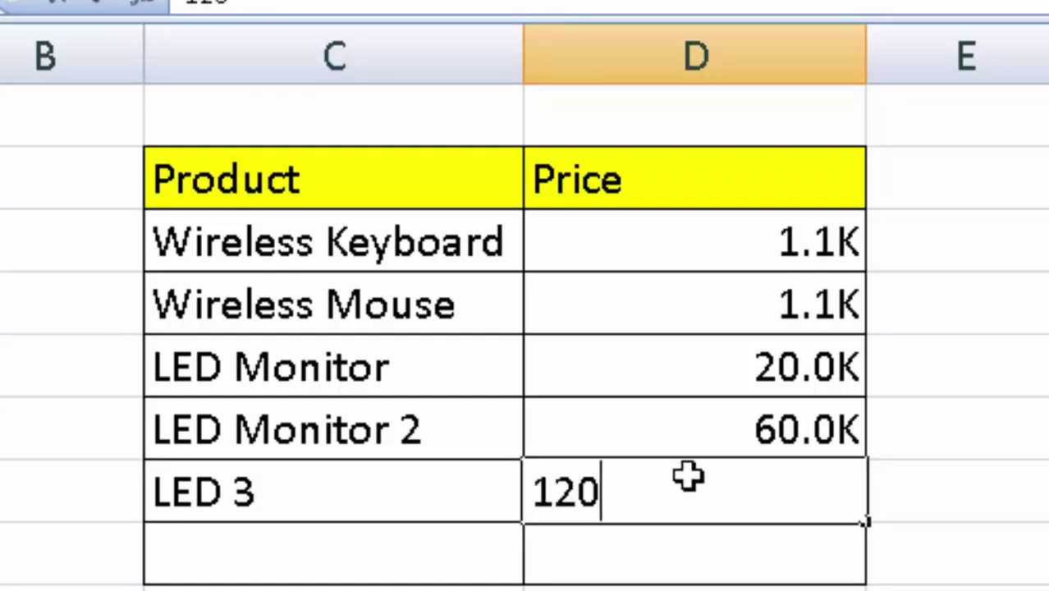
pyautogui.write('0000')
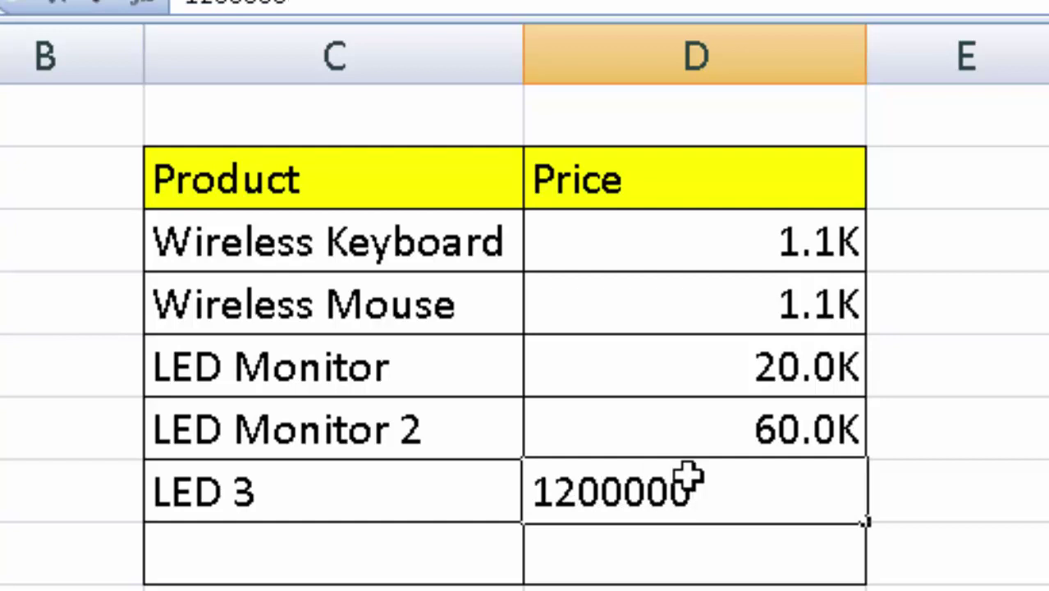
pyautogui.press('Return')
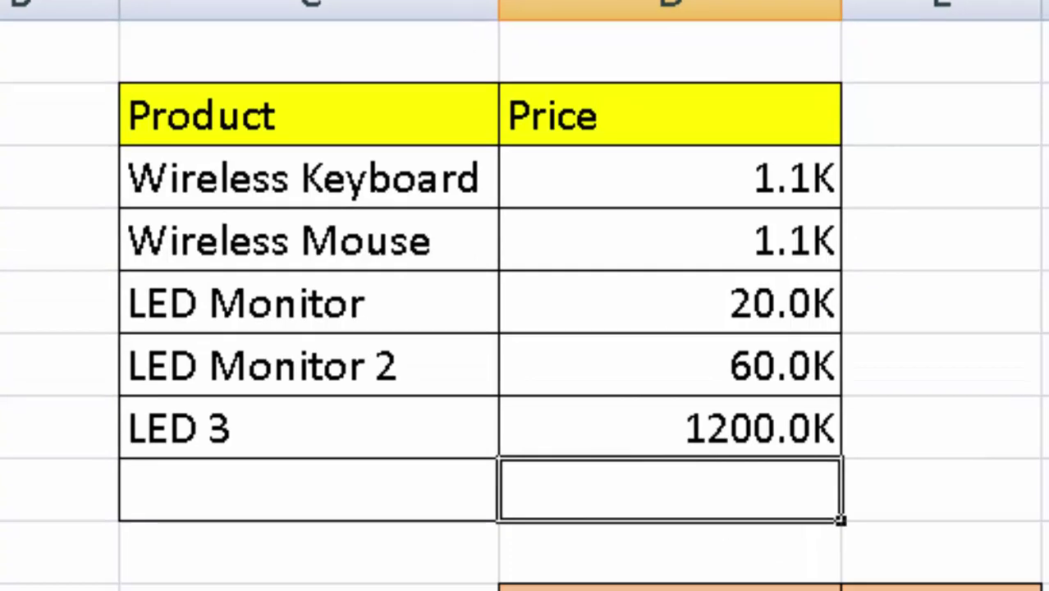
# Step: Copy the LED Monitor 2 and LED 3 names from C8:C9 and paste them below LED Monitor H
pyautogui.click(501, 422)
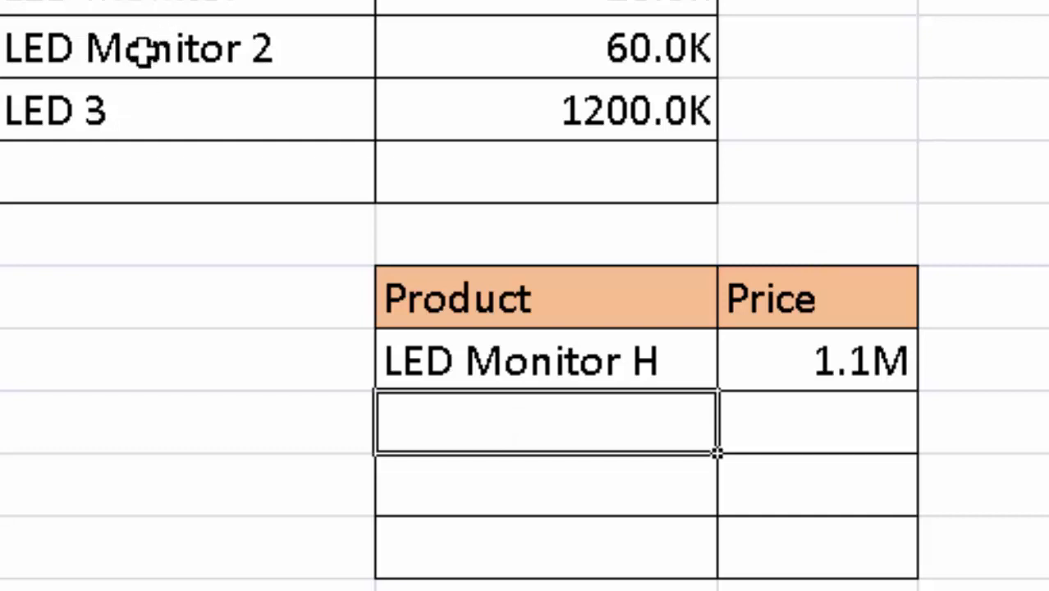
pyautogui.moveTo(140, 47); pyautogui.dragTo(141, 92)
pyautogui.rightClick(177, 34)
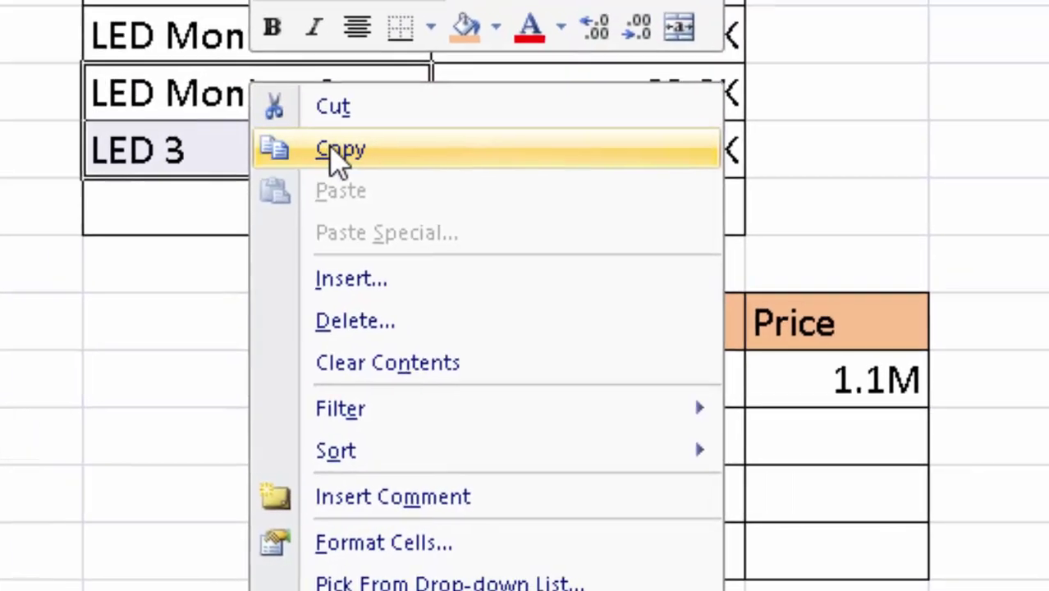
pyautogui.click(288, 125)
pyautogui.click(513, 450)
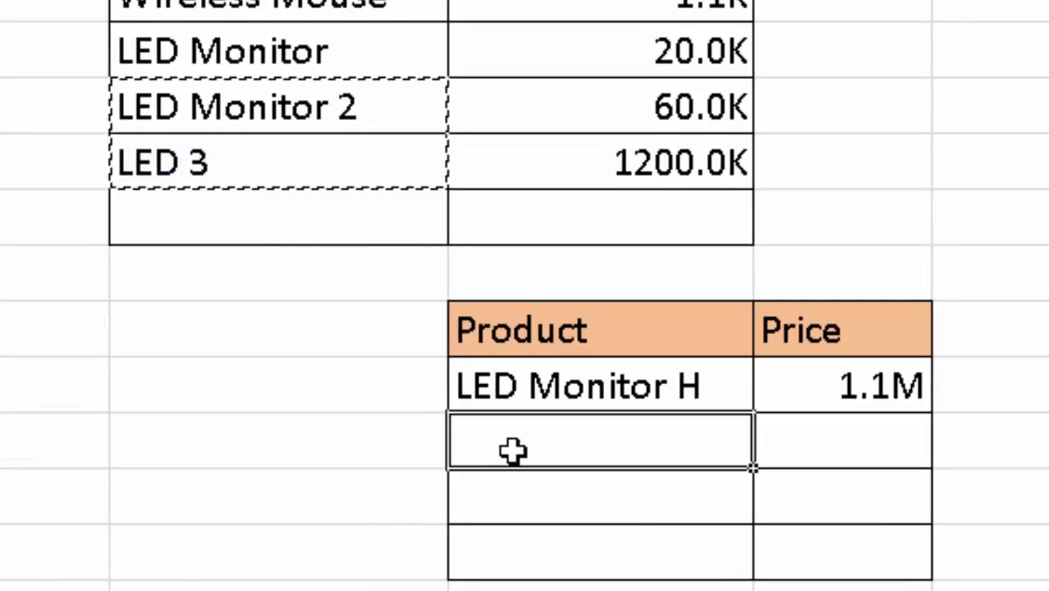
pyautogui.hotkey('ctrl', 'v')
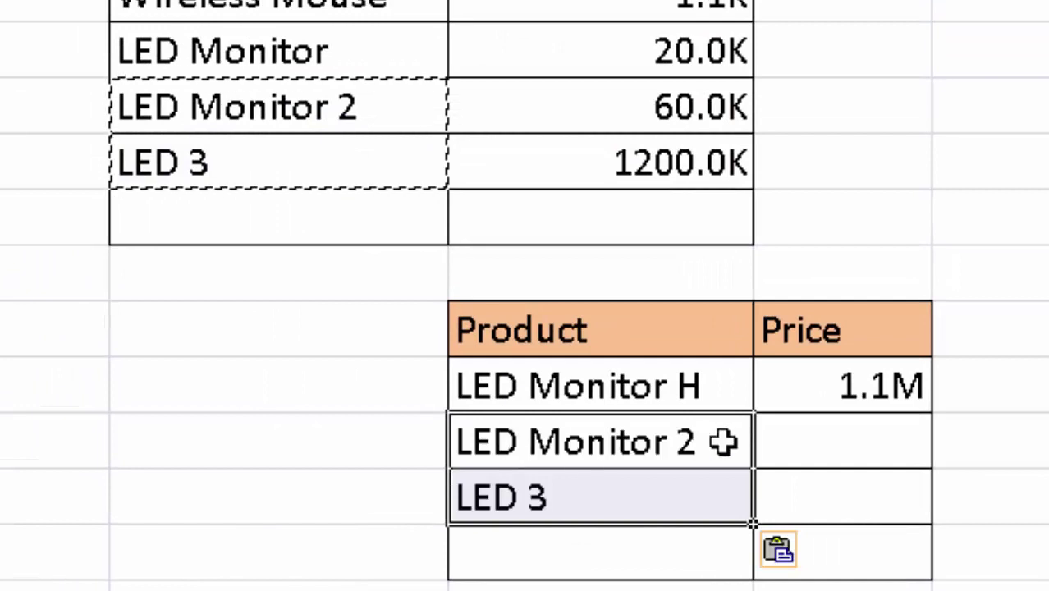
pyautogui.click(833, 436)
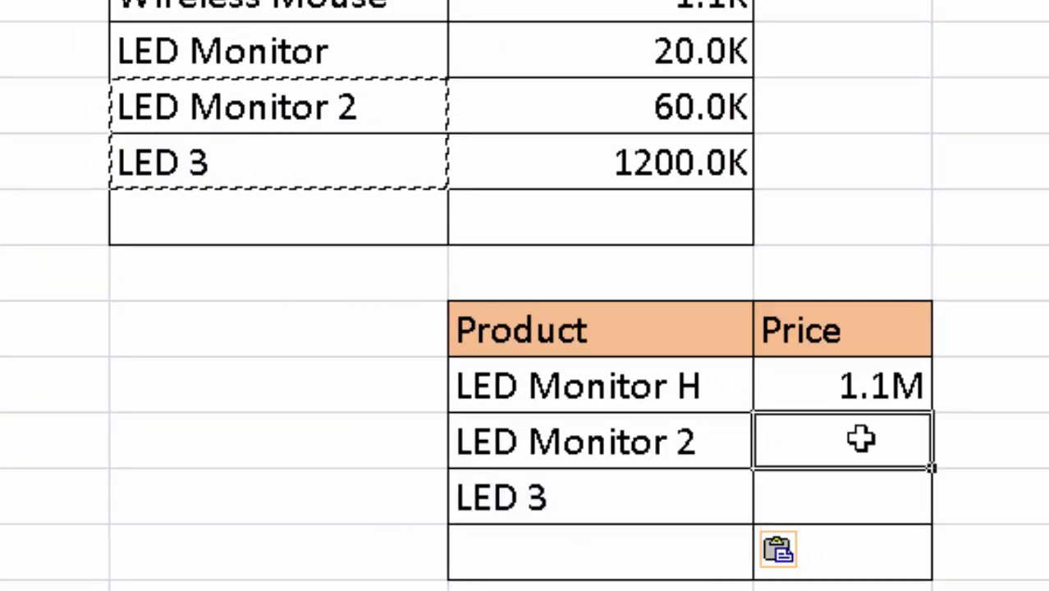
# Step: Give the three empty Price cells in the second table the custom format 0.0,,"M"
pyautogui.moveTo(860, 443); pyautogui.dragTo(846, 538)
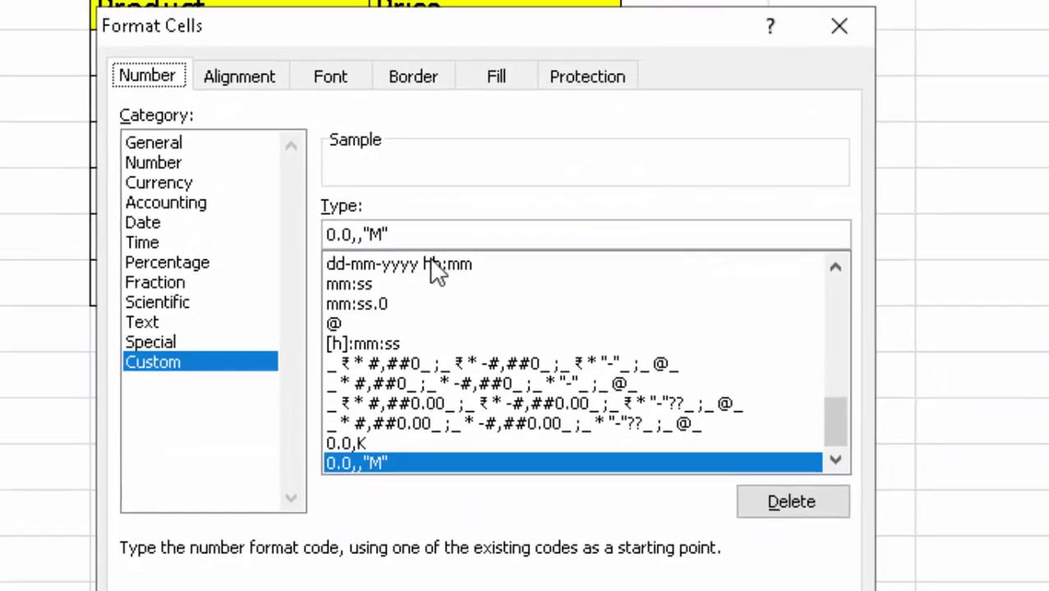
pyautogui.moveTo(410, 236); pyautogui.dragTo(274, 222)
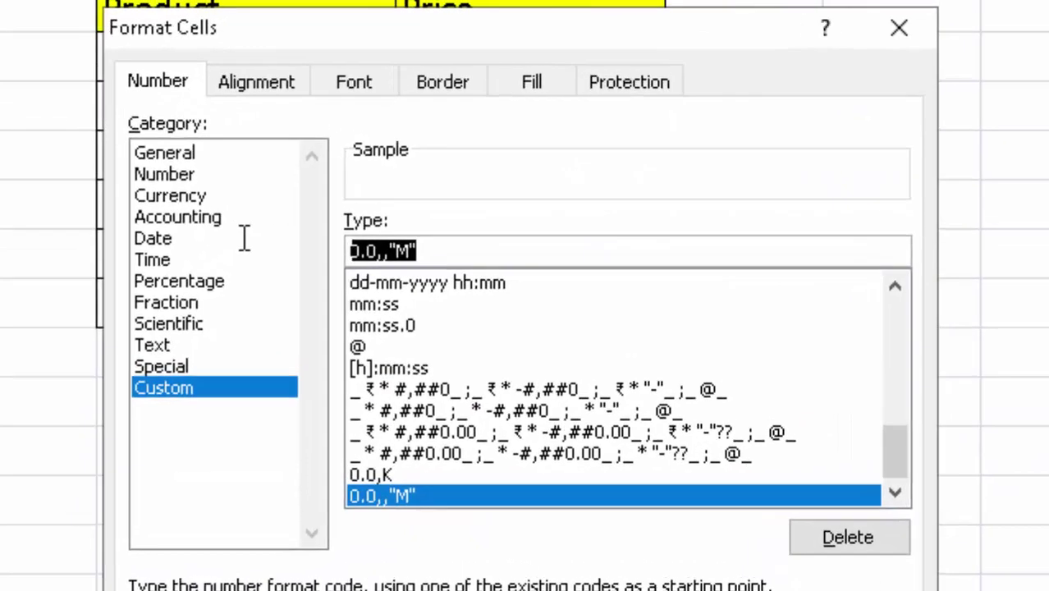
pyautogui.press('BackSpace')
pyautogui.write('0')
pyautogui.press('BackSpace')
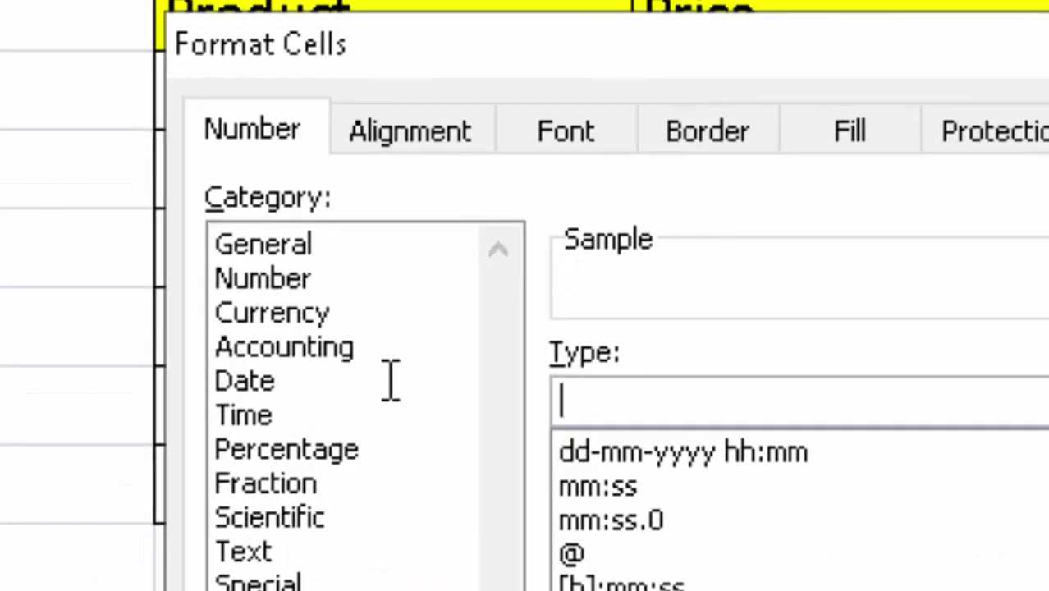
pyautogui.write('0.0')
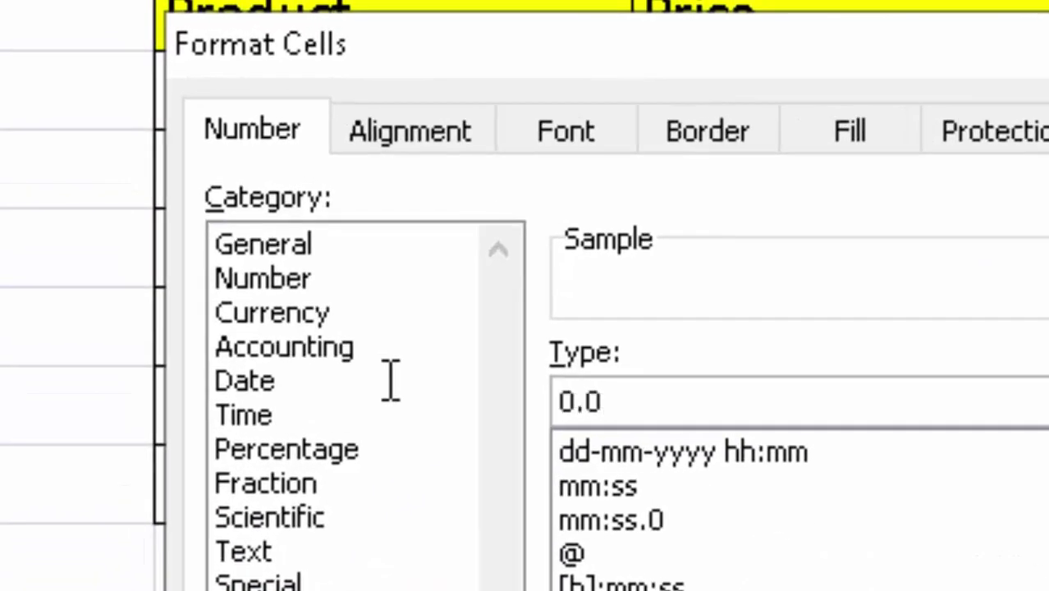
pyautogui.write(',,')
pyautogui.write('"M')
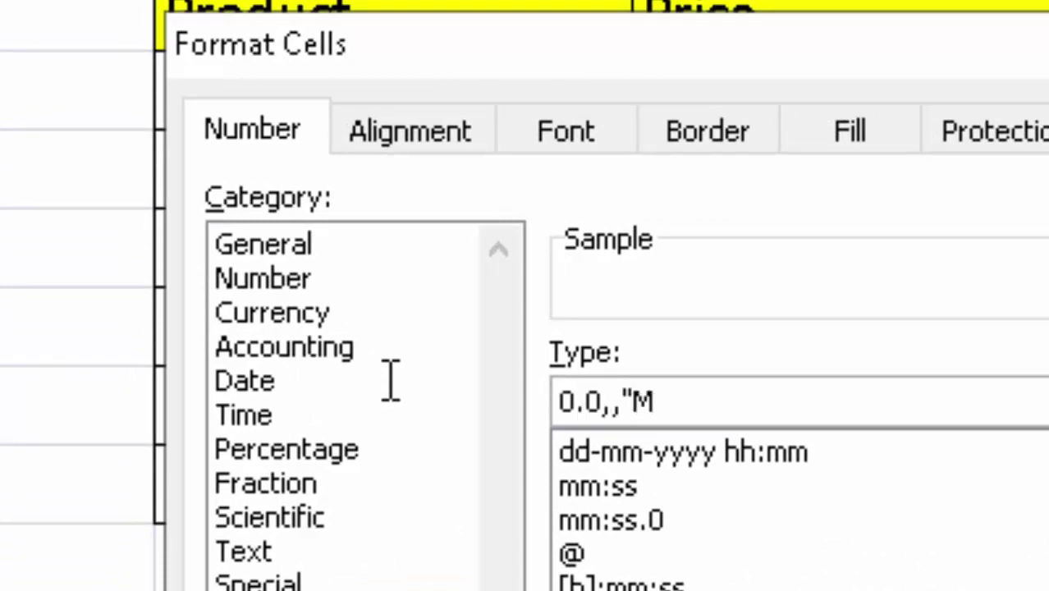
pyautogui.write('"')
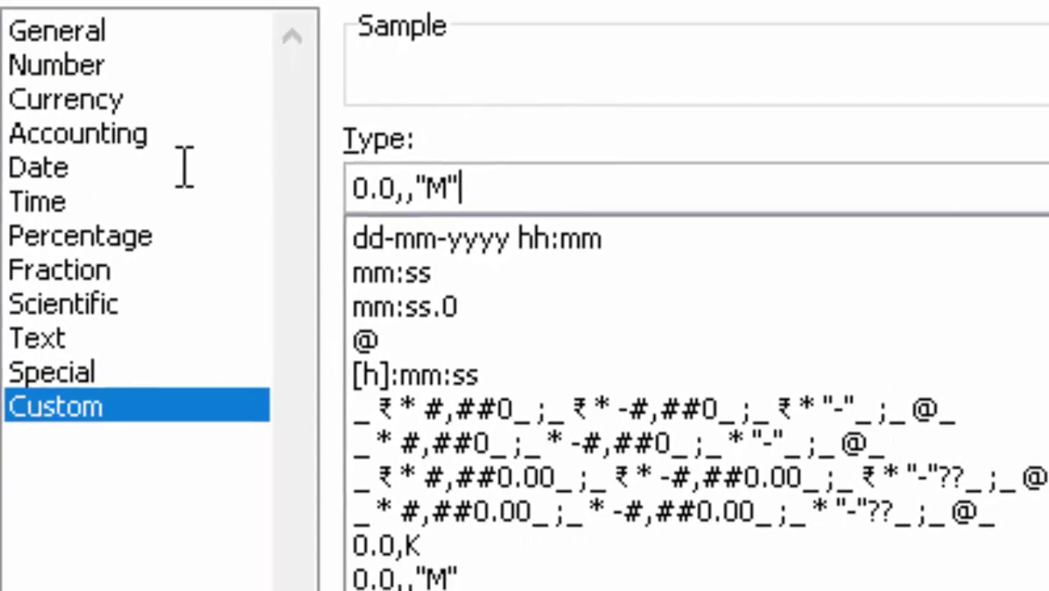
pyautogui.press('Return')
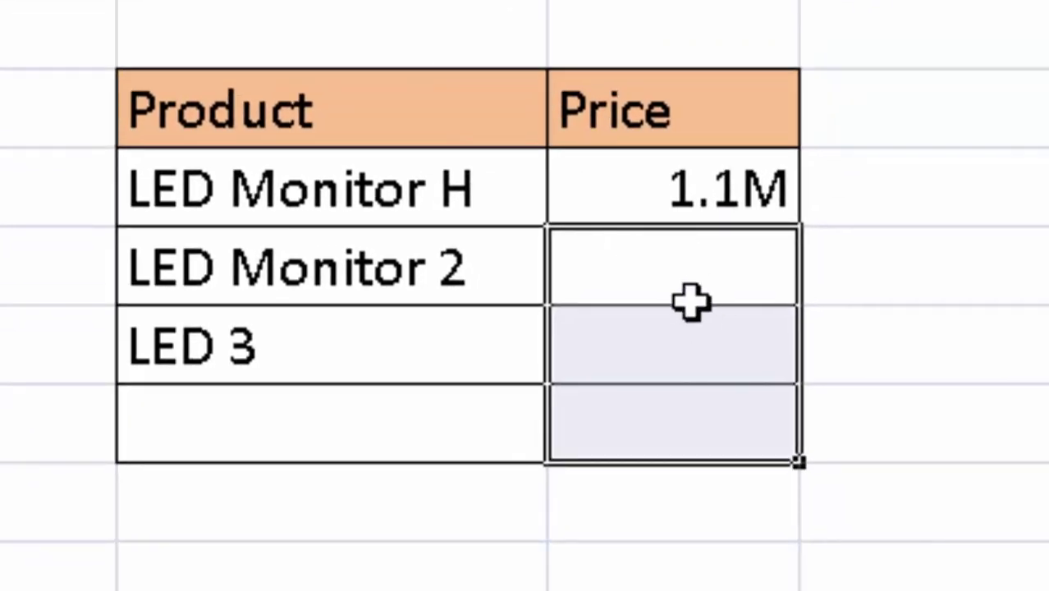
# Step: Enter 5000000 for LED Monitor 2 and 100000 for LED 3, shown as 5.0M and 0.1M
pyautogui.click(692, 302)
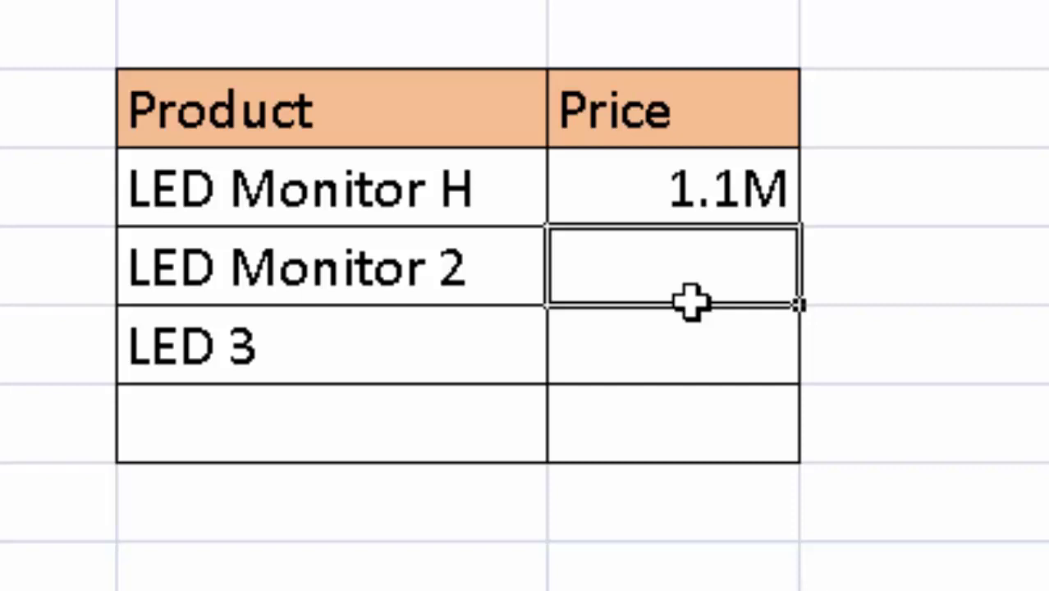
pyautogui.write('50000')
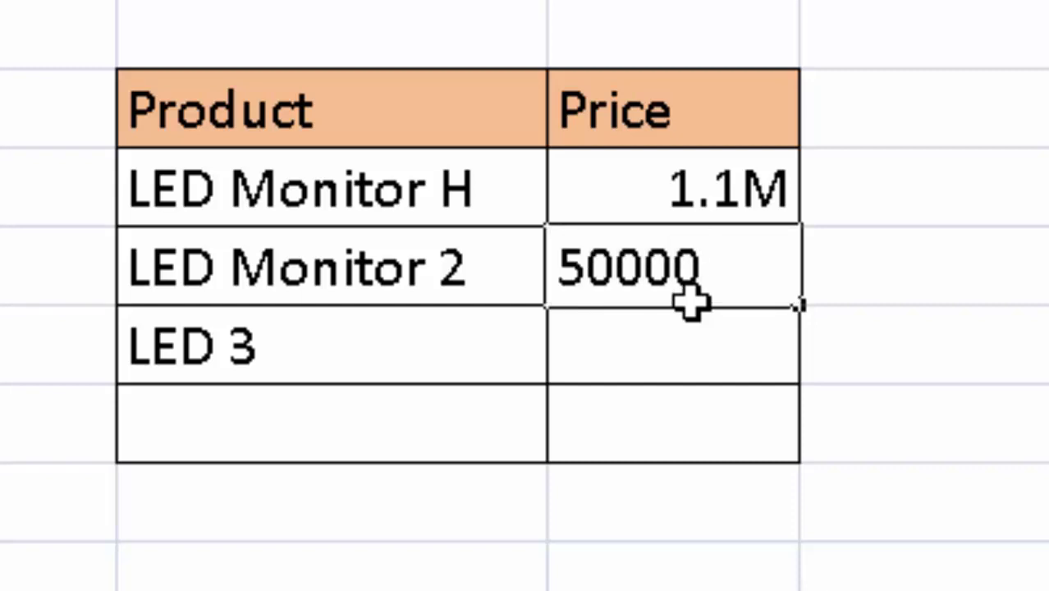
pyautogui.write('0')
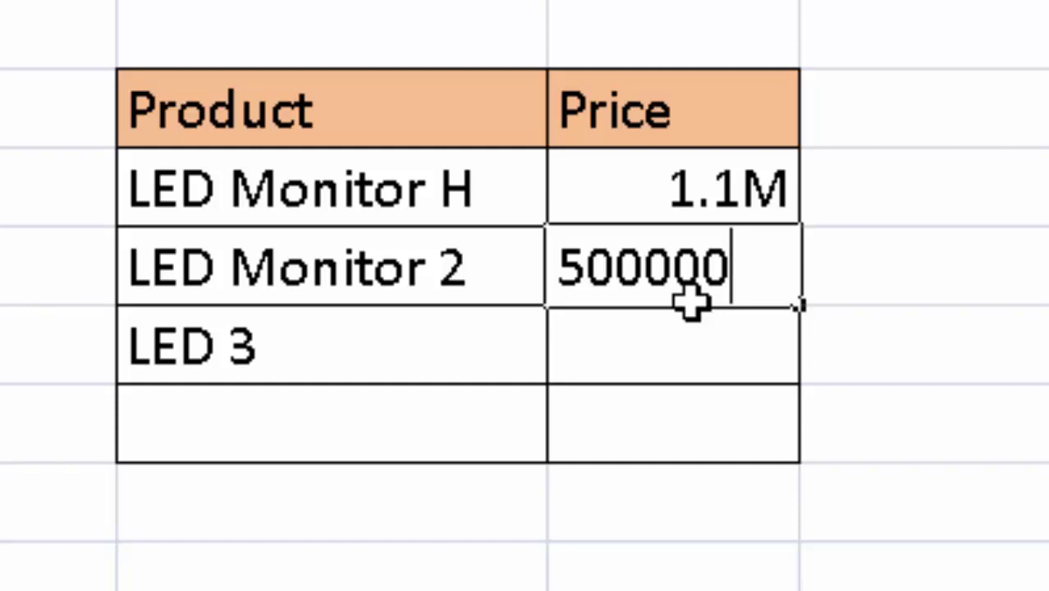
pyautogui.write('0')
pyautogui.press('Return')
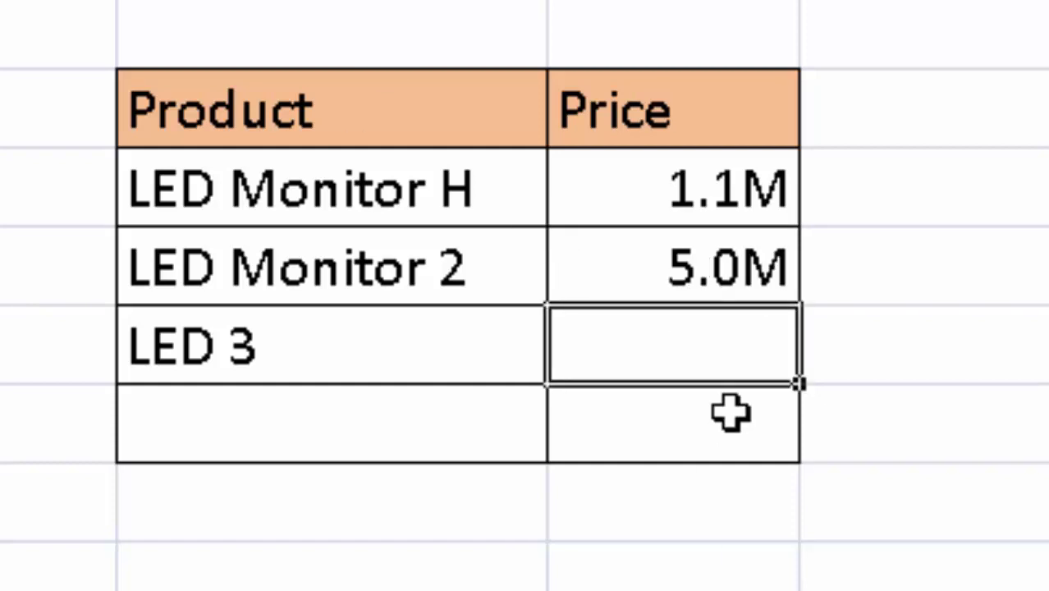
pyautogui.write('1')
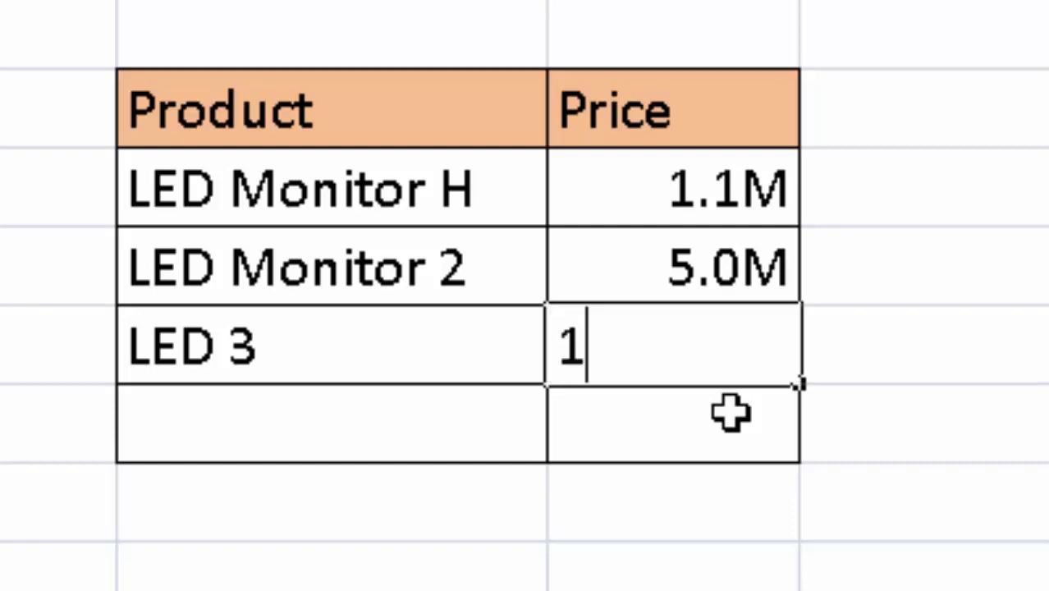
pyautogui.write('0000')
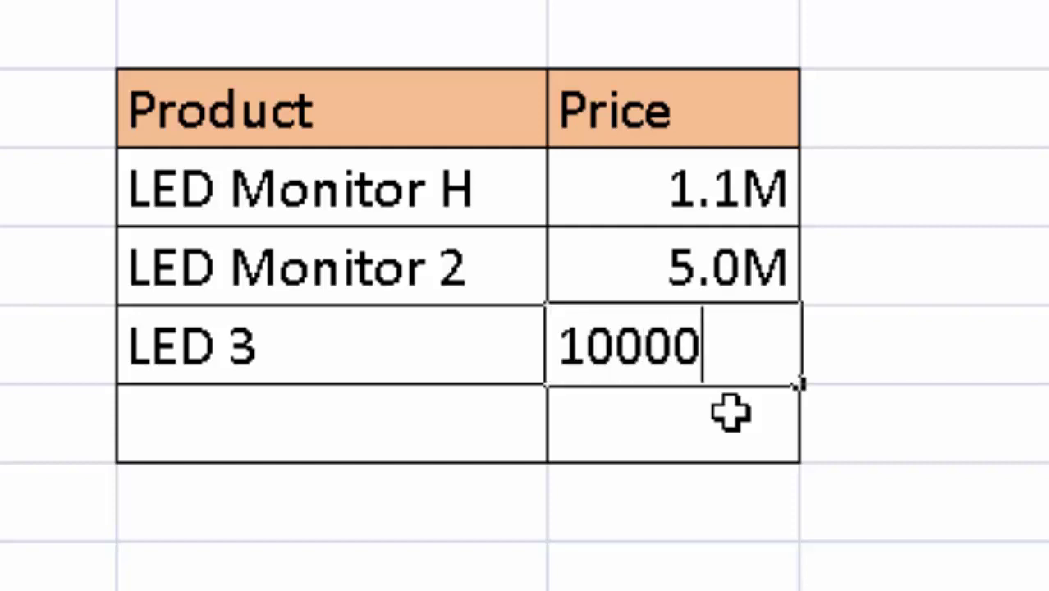
pyautogui.write('0')
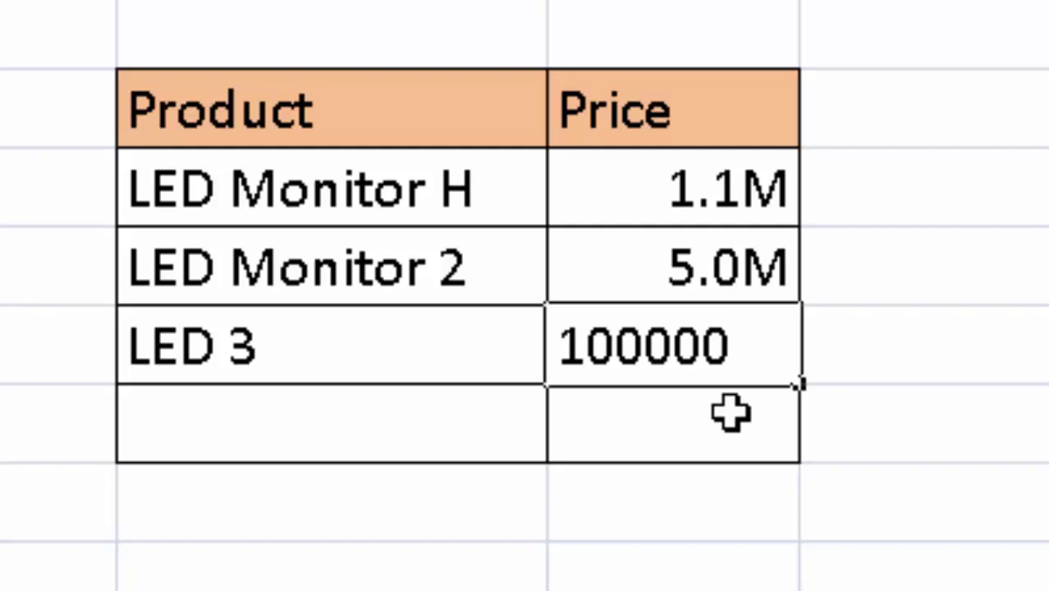
pyautogui.press('Return')
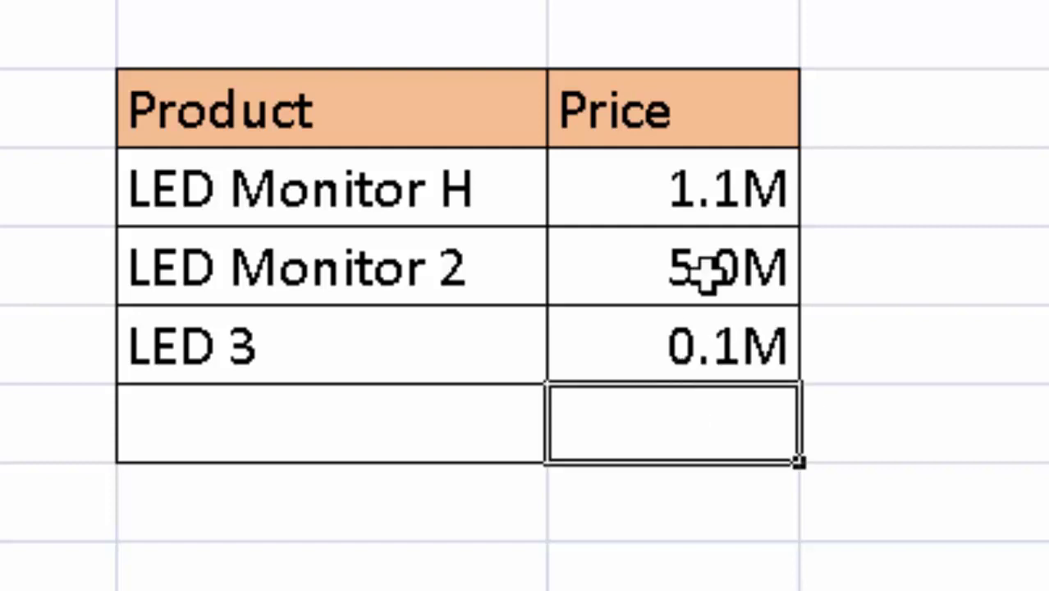